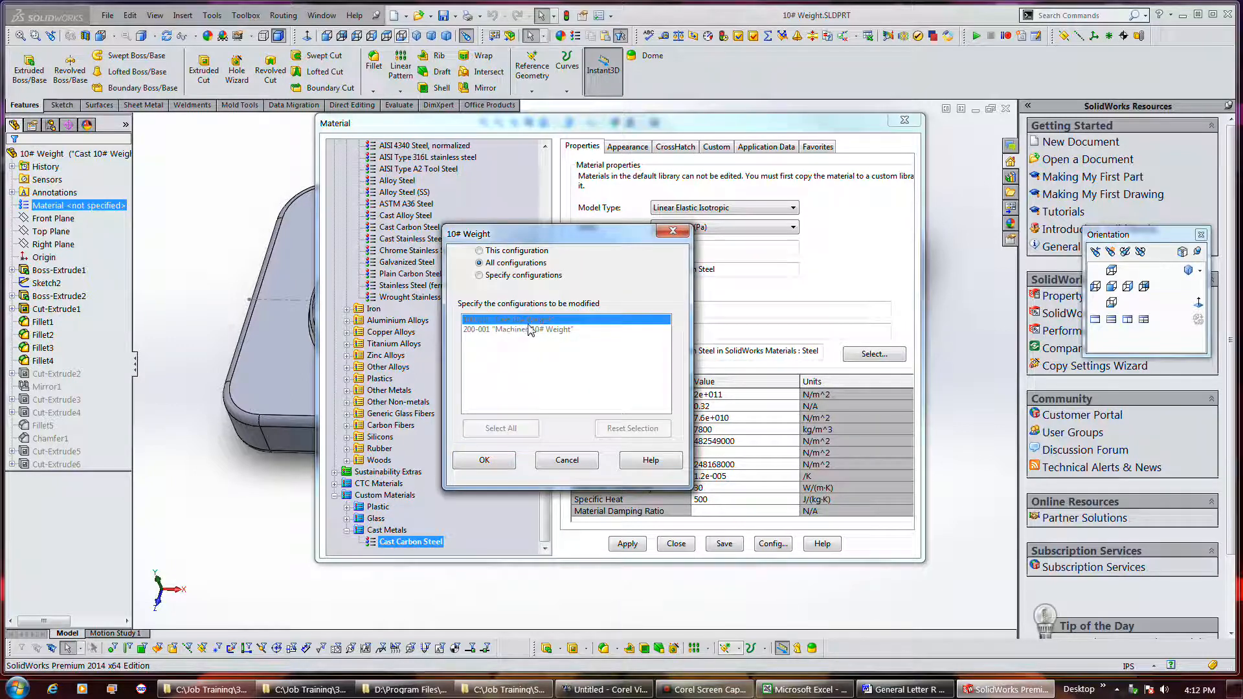
Step: Restrict the custom Cast Carbon Steel material to this configuration only and finish the material assignment
{"action": "left_click", "coordinate": [497, 463]}
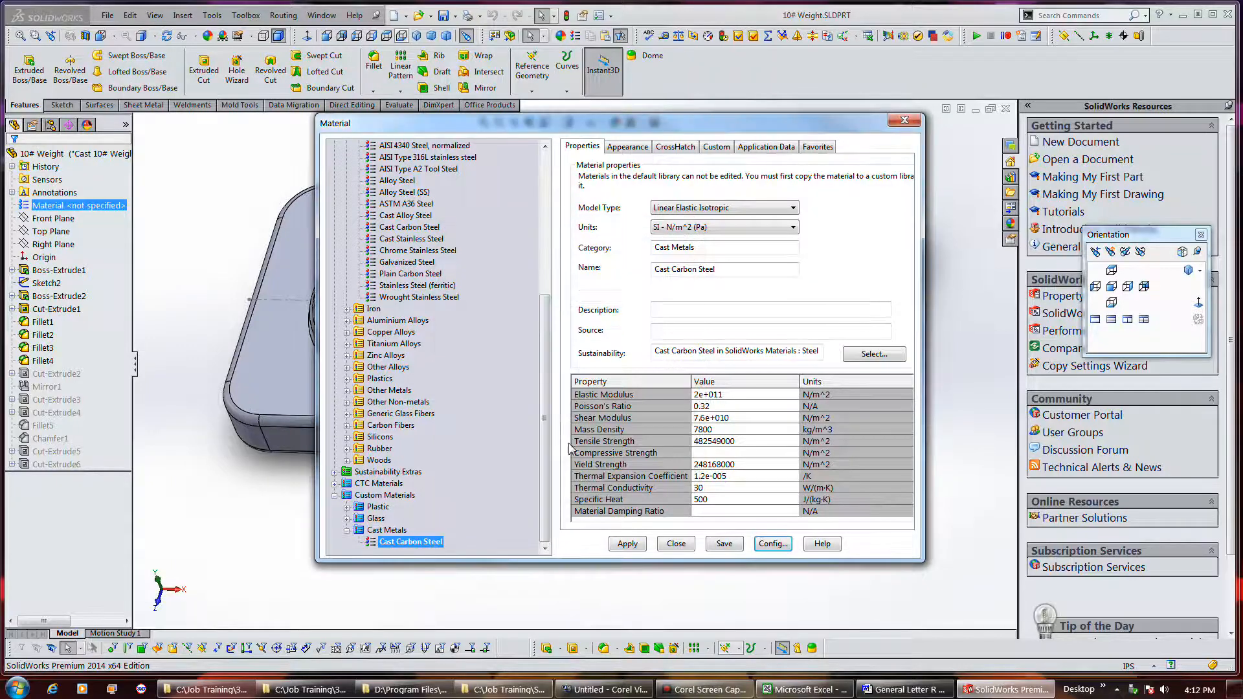
{"action": "left_click_drag", "start_coordinate": [622, 125], "coordinate": [614, 160]}
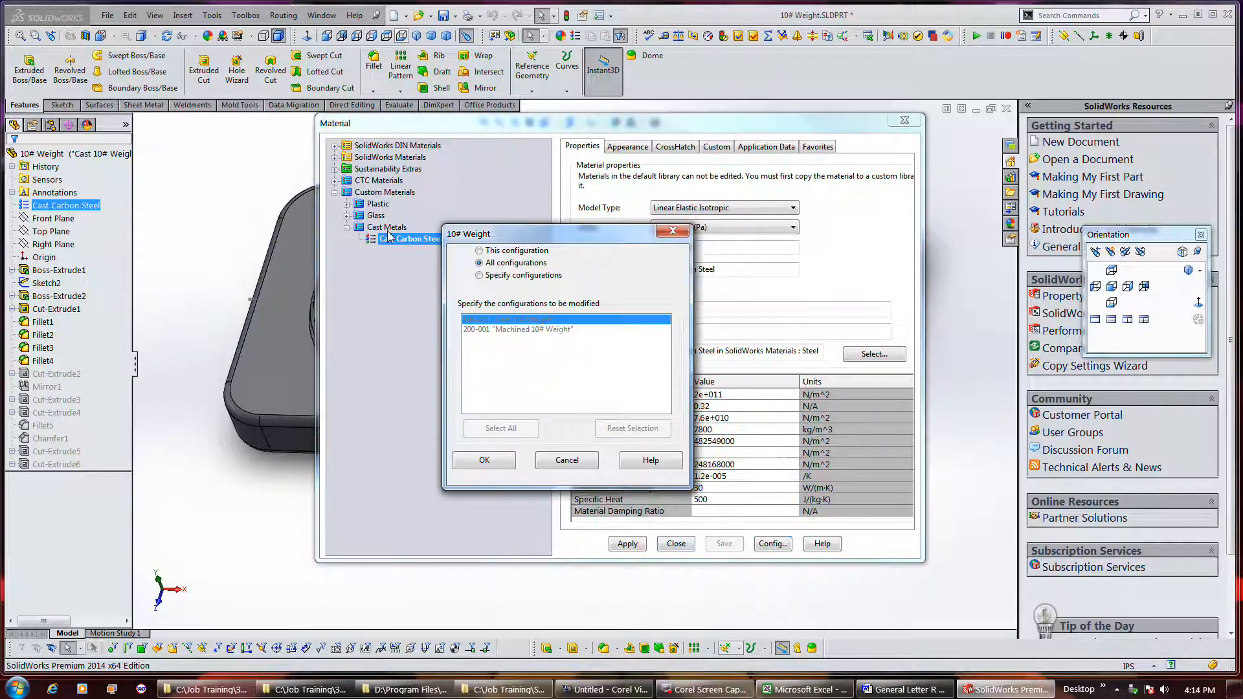
{"action": "left_click", "coordinate": [510, 252]}
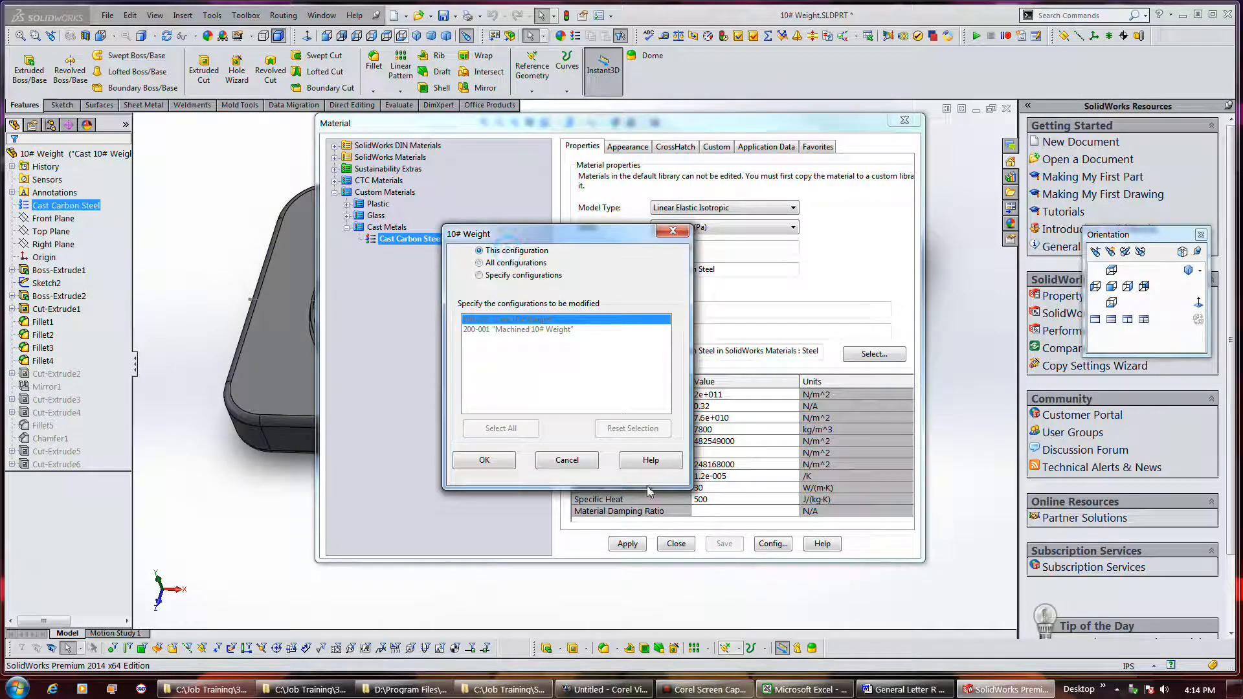
{"action": "left_click", "coordinate": [500, 461]}
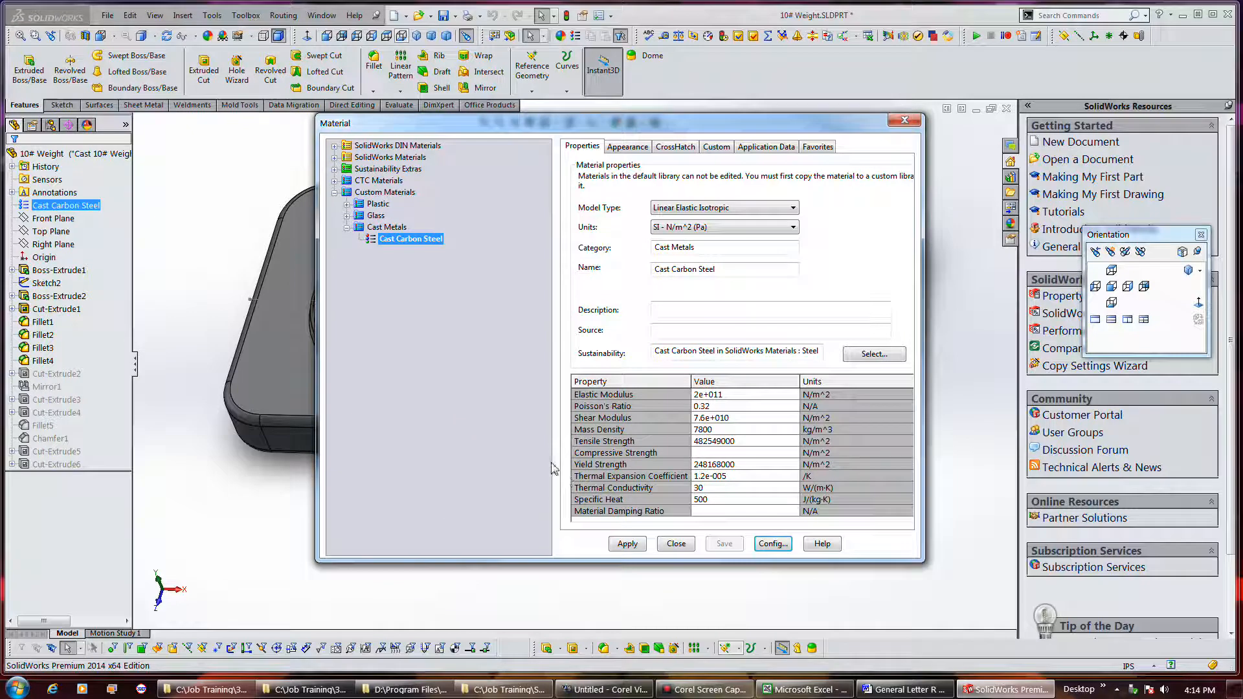
{"action": "left_click", "coordinate": [673, 543]}
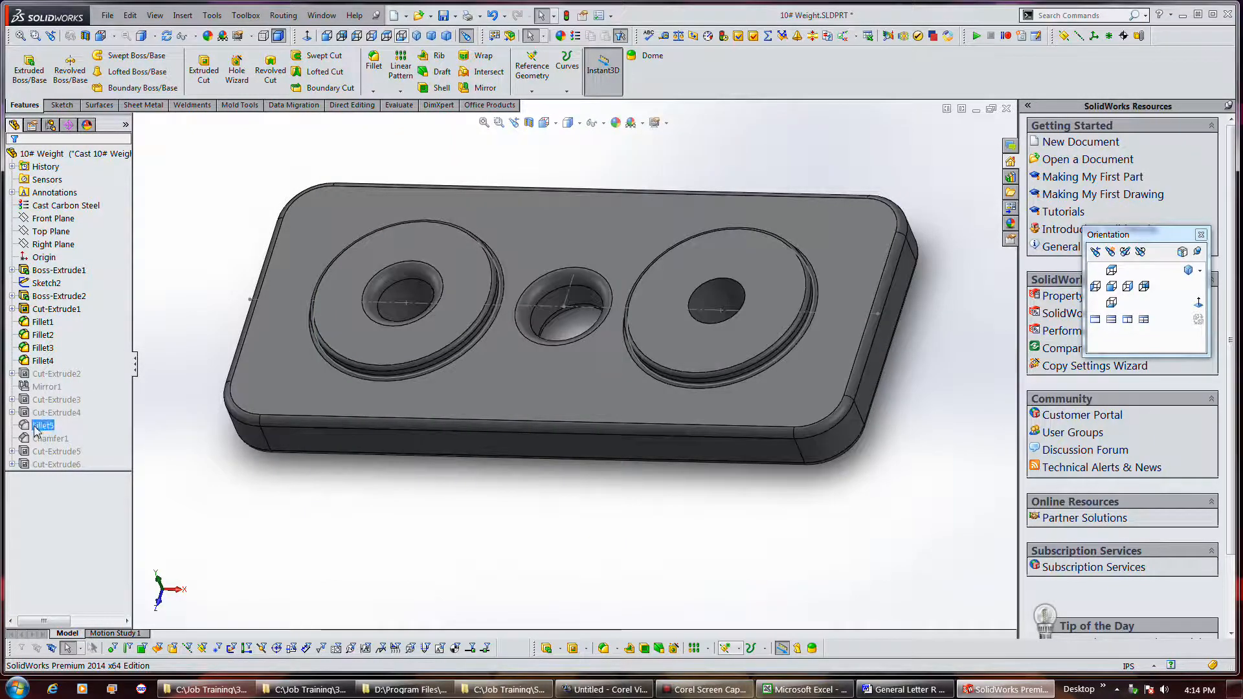
Step: Show the Machined 10# Weight configuration to compare its features with the Cast 10# Weight configuration
{"action": "left_click", "coordinate": [49, 125]}
{"action": "double_click", "coordinate": [90, 181]}
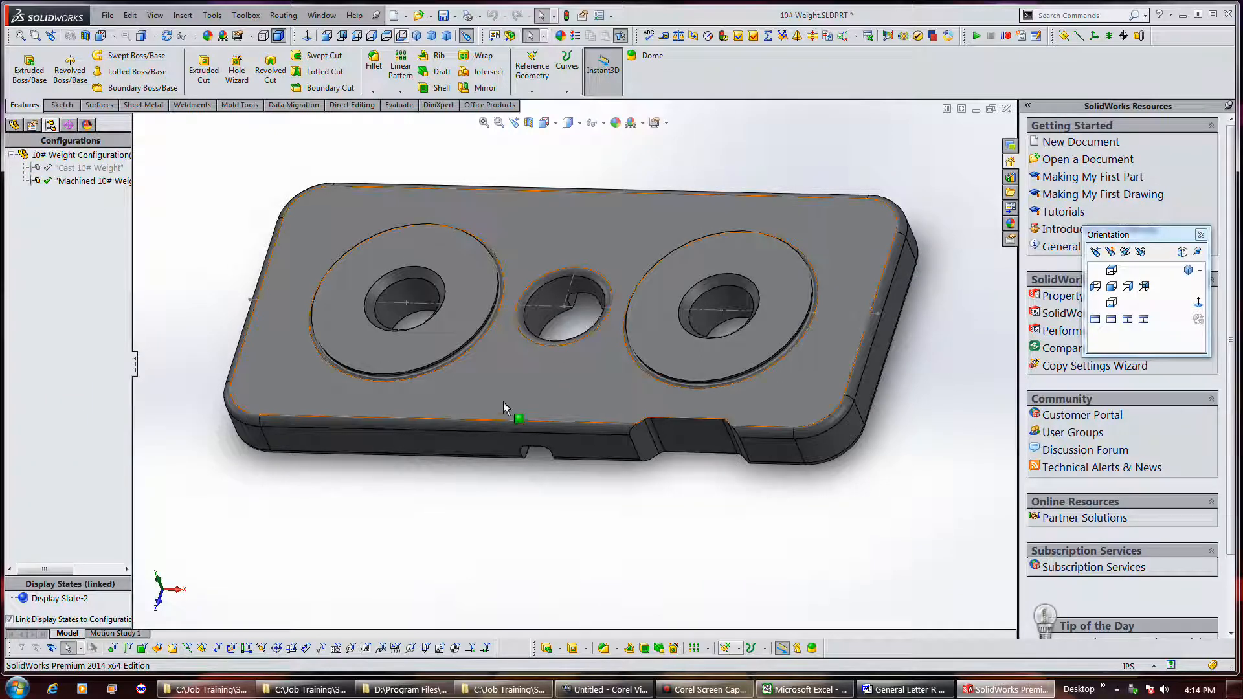
{"action": "left_click", "coordinate": [507, 549]}
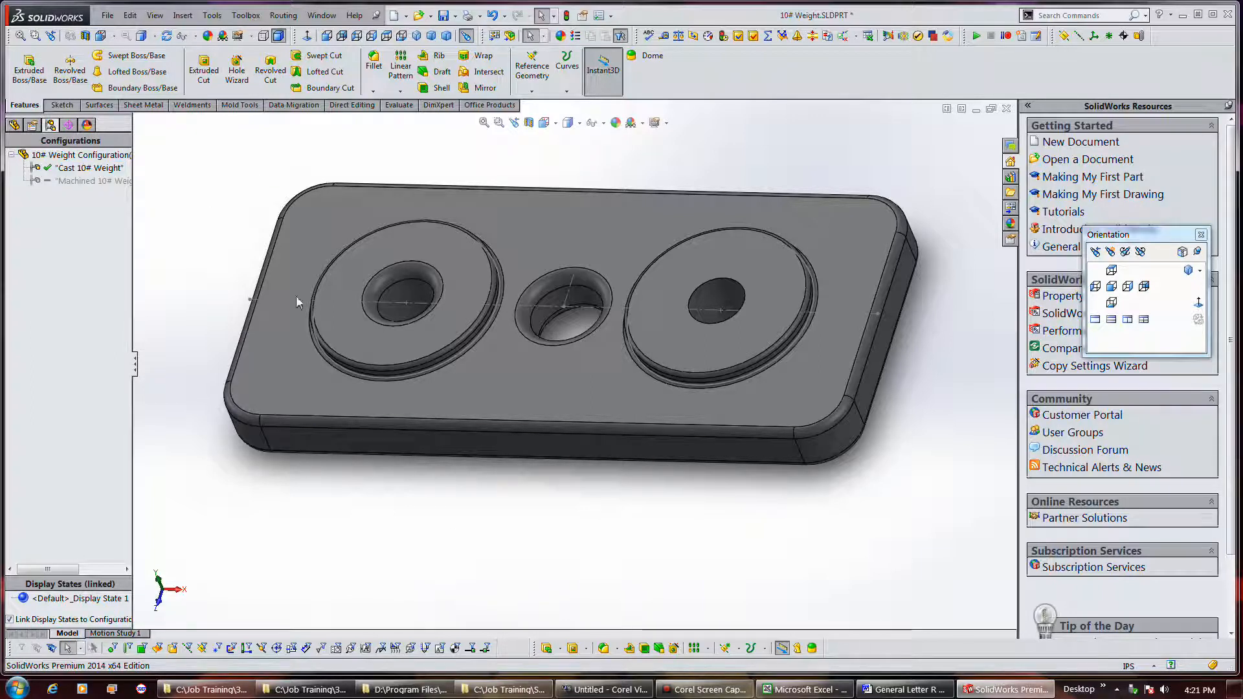
{"action": "left_click", "coordinate": [87, 183]}
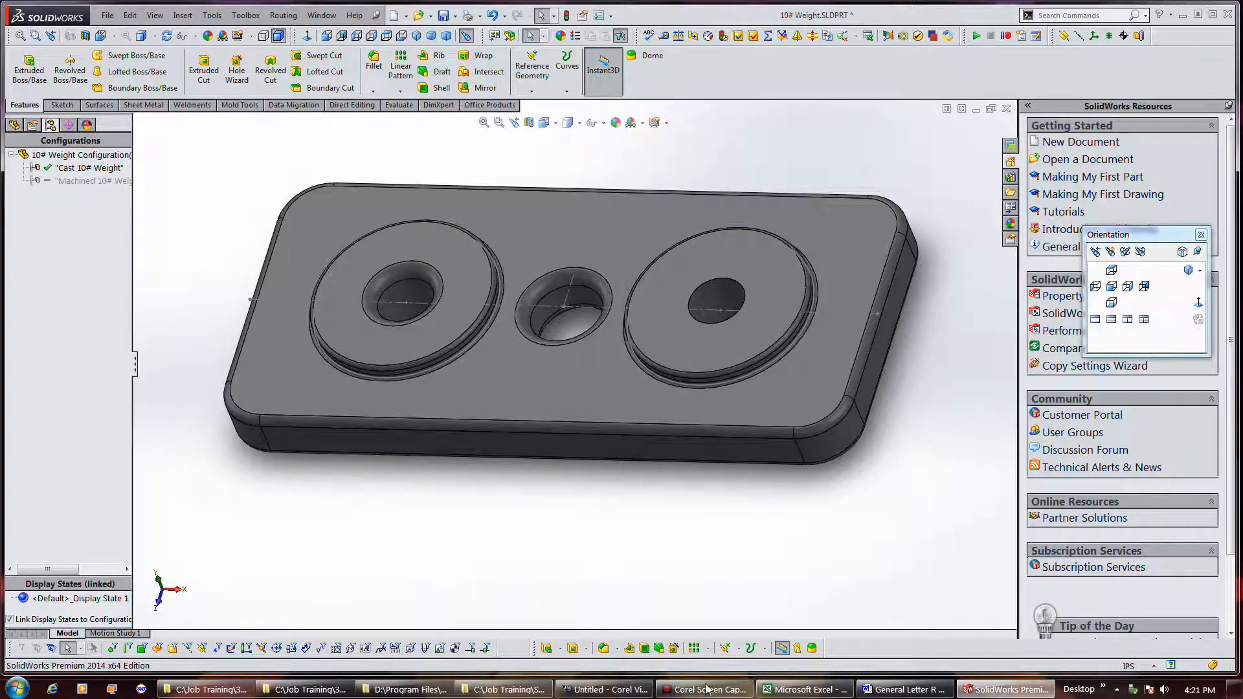
Step: Start a color appearance on the top face of the left-hand round boss, limited to this display state
{"action": "left_click", "coordinate": [485, 345]}
{"action": "right_click", "coordinate": [447, 334]}
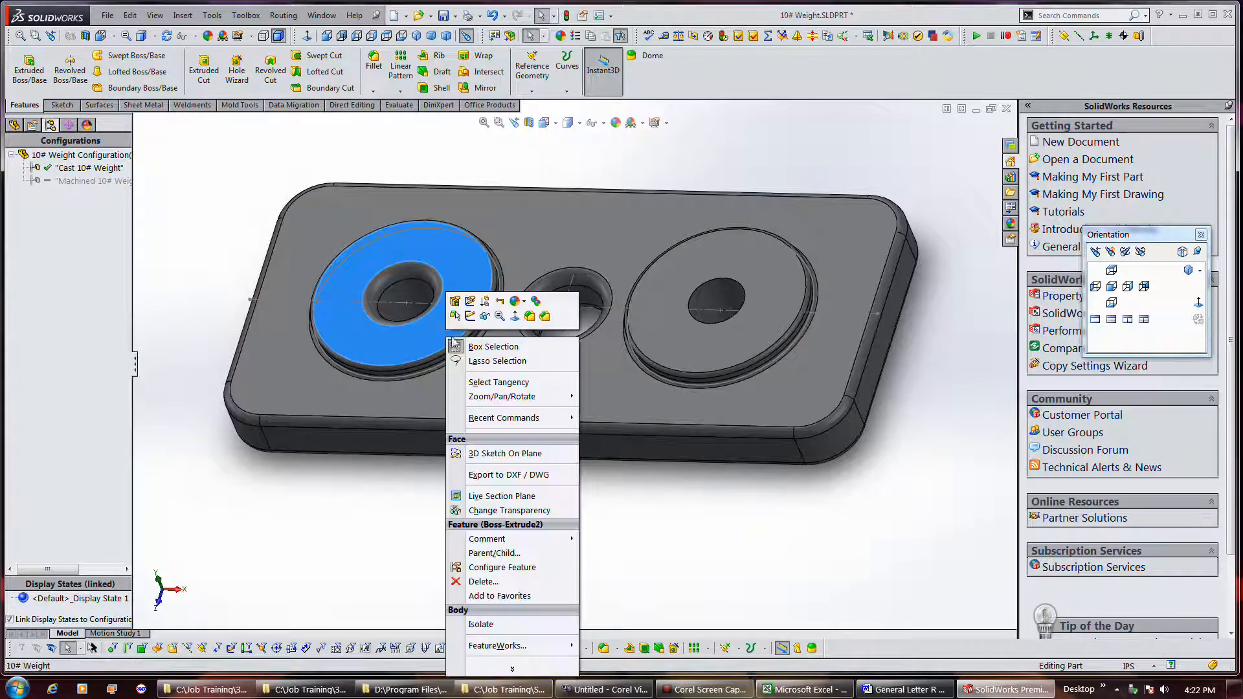
{"action": "left_click", "coordinate": [516, 301]}
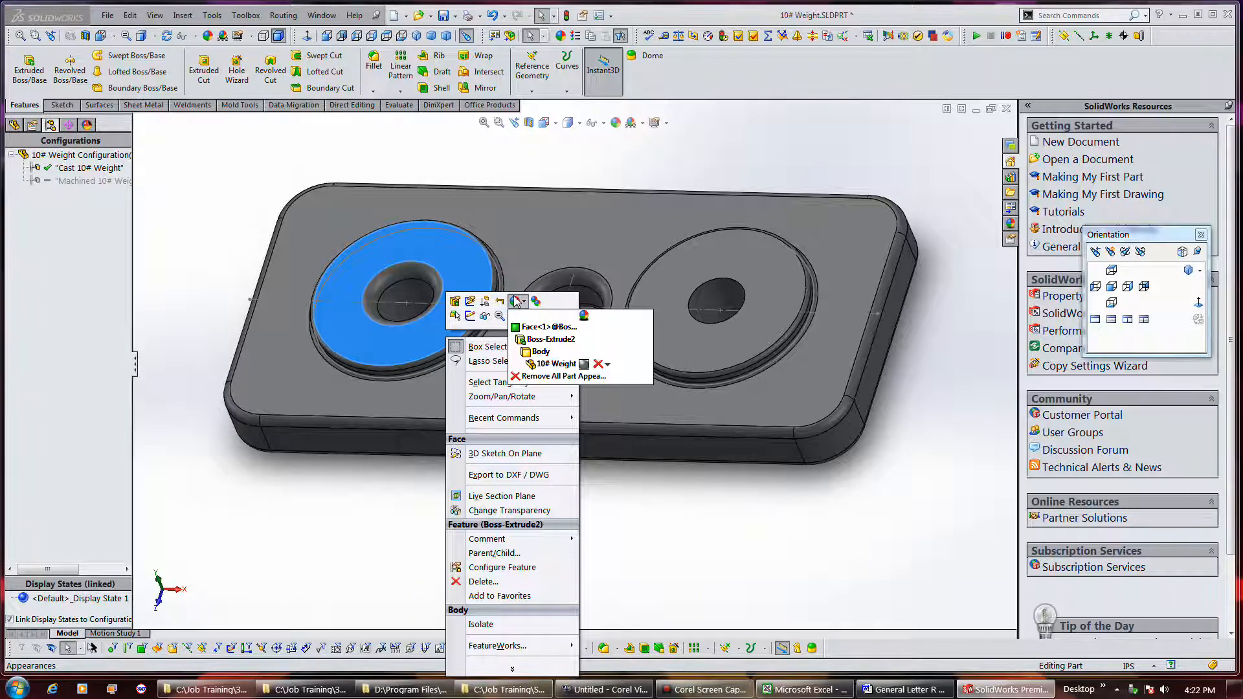
{"action": "left_click", "coordinate": [583, 365]}
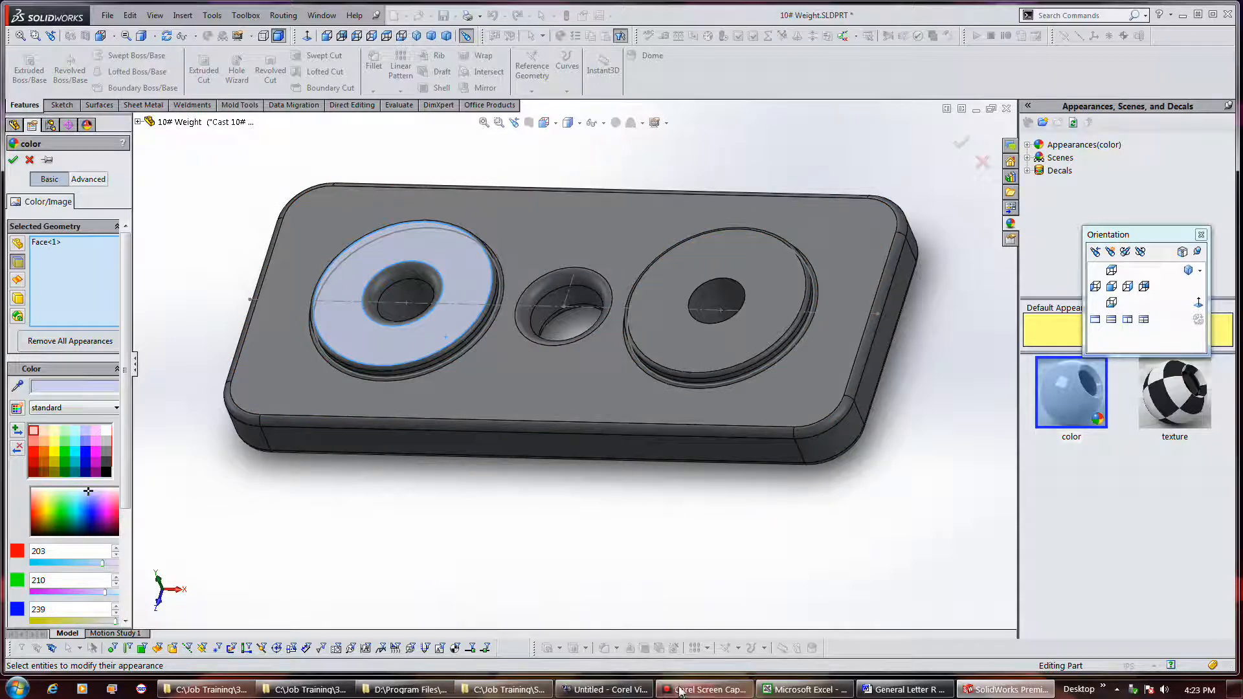
{"action": "scroll", "coordinate": [64, 453], "scroll_direction": "down", "scroll_amount": 4}
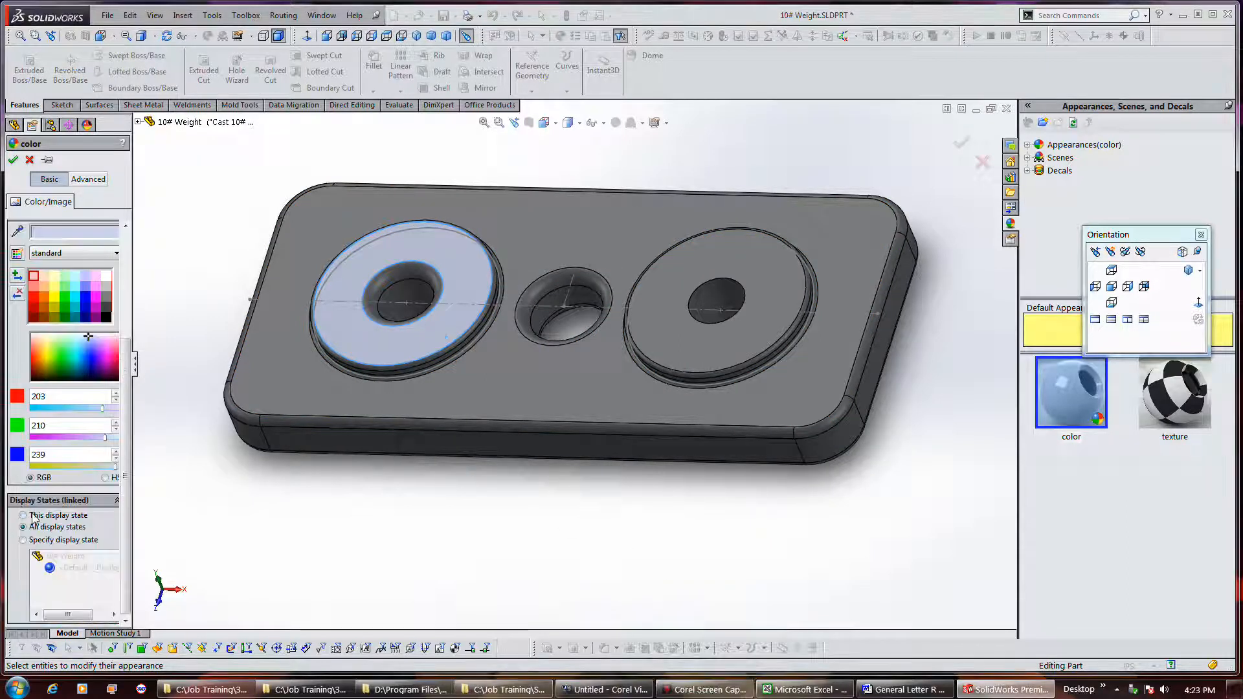
{"action": "left_click", "coordinate": [24, 515]}
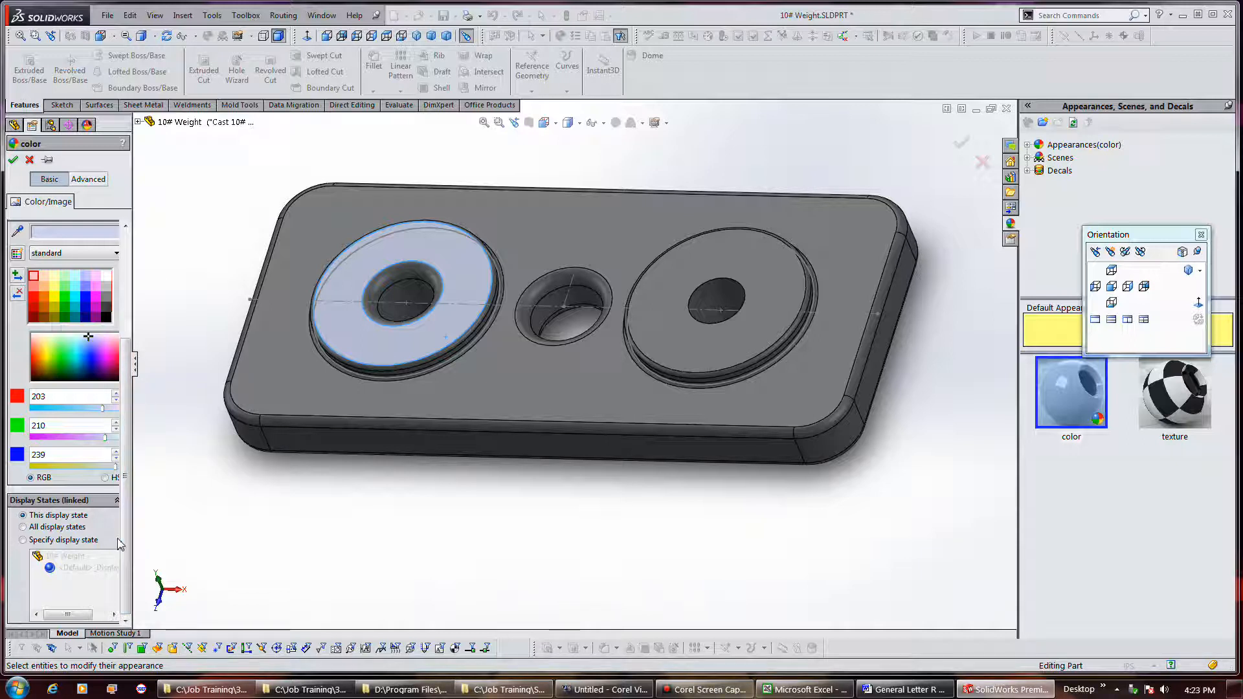
Step: Switch the face's appearance to the advanced settings and review its color and display state options
{"action": "left_click", "coordinate": [64, 254]}
{"action": "left_click", "coordinate": [65, 254]}
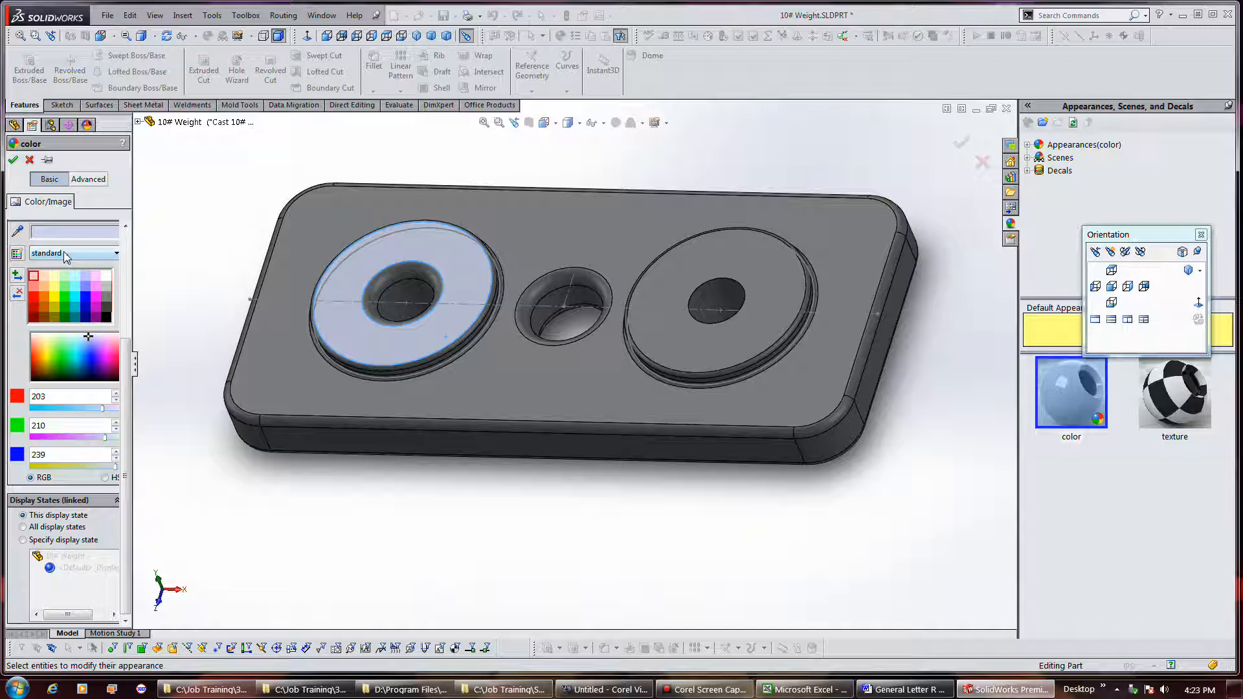
{"action": "left_click", "coordinate": [88, 180]}
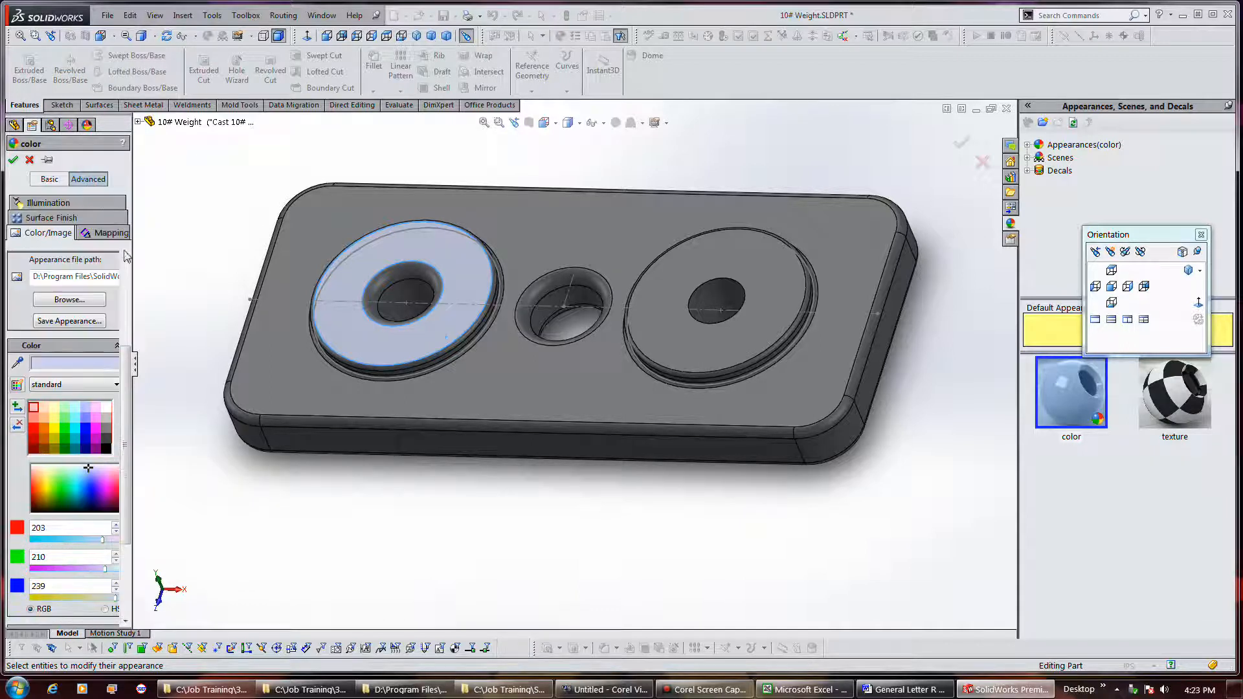
{"action": "scroll", "coordinate": [125, 282], "scroll_direction": "up", "scroll_amount": 5}
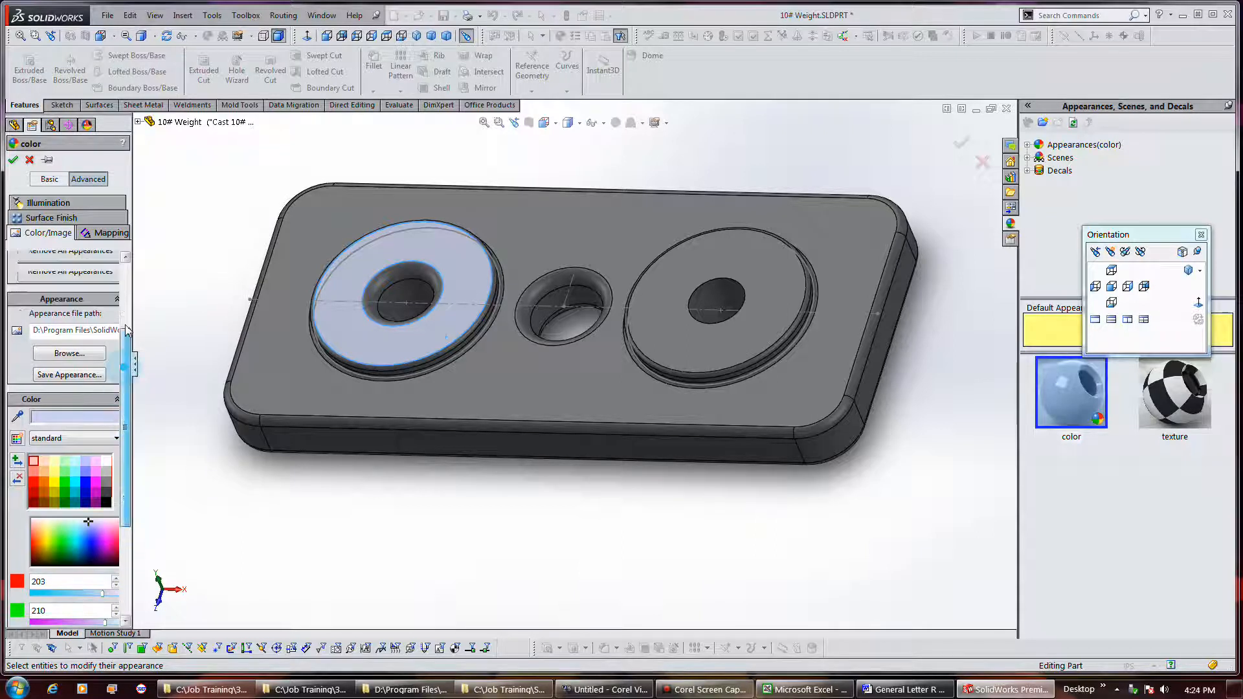
{"action": "scroll", "coordinate": [125, 282], "scroll_direction": "down", "scroll_amount": 5}
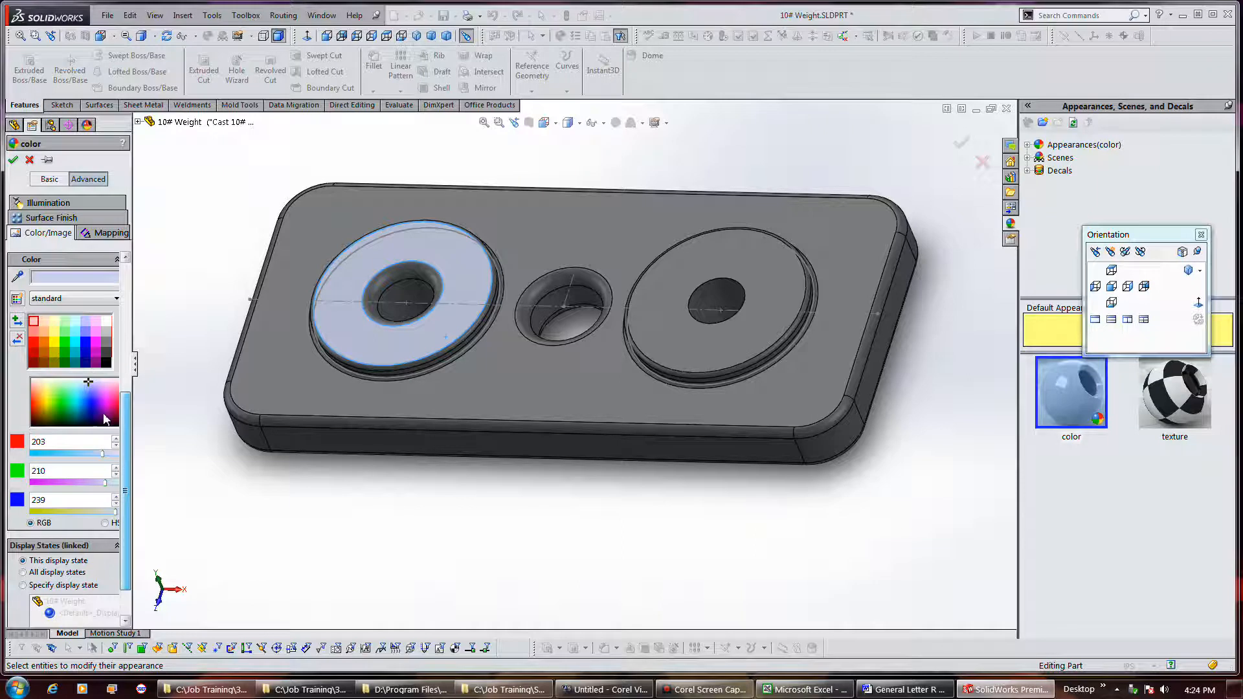
{"action": "left_click_drag", "start_coordinate": [127, 408], "coordinate": [158, 283]}
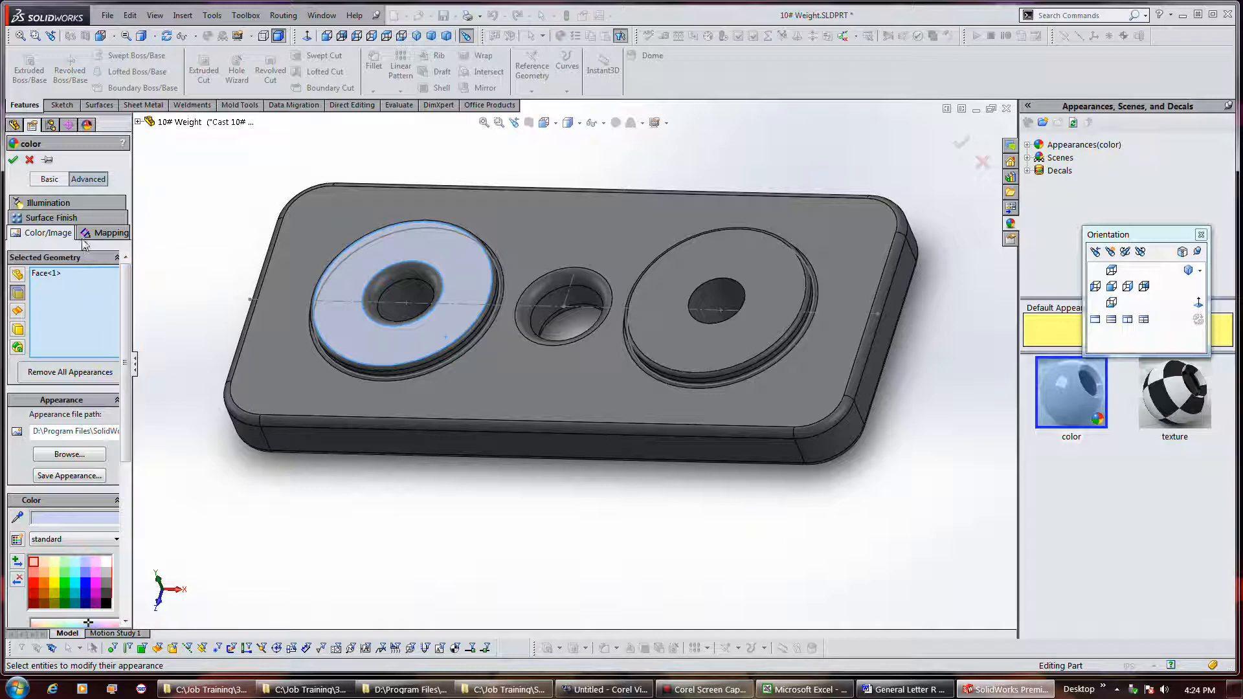
Step: In the face's illumination settings, adjust the specular spread/blurriness to 0.5994
{"action": "left_click", "coordinate": [47, 203]}
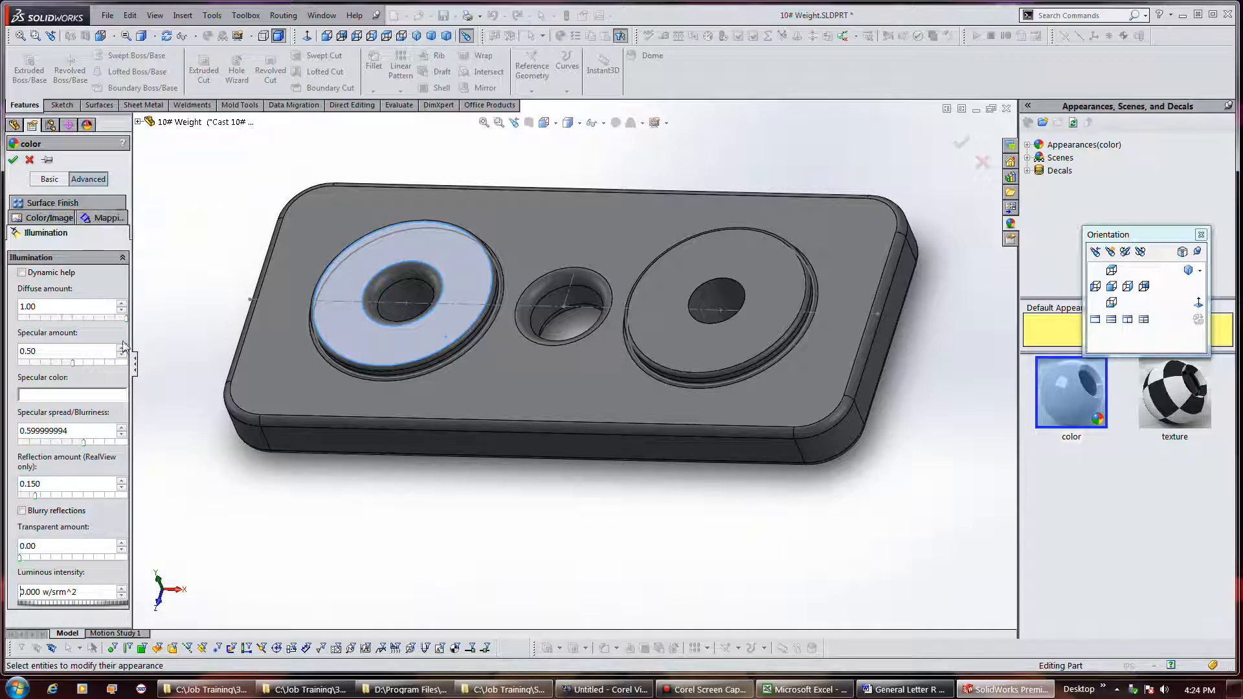
{"action": "left_click_drag", "start_coordinate": [133, 361], "coordinate": [147, 364]}
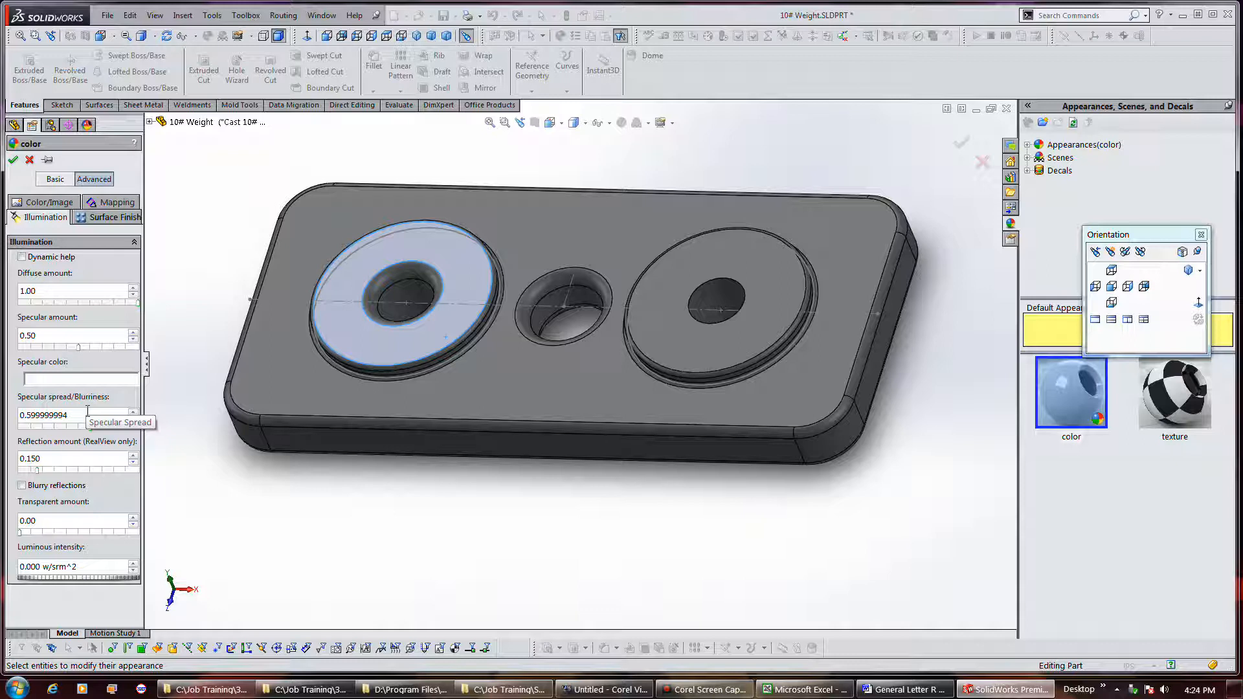
{"action": "left_click", "coordinate": [64, 427]}
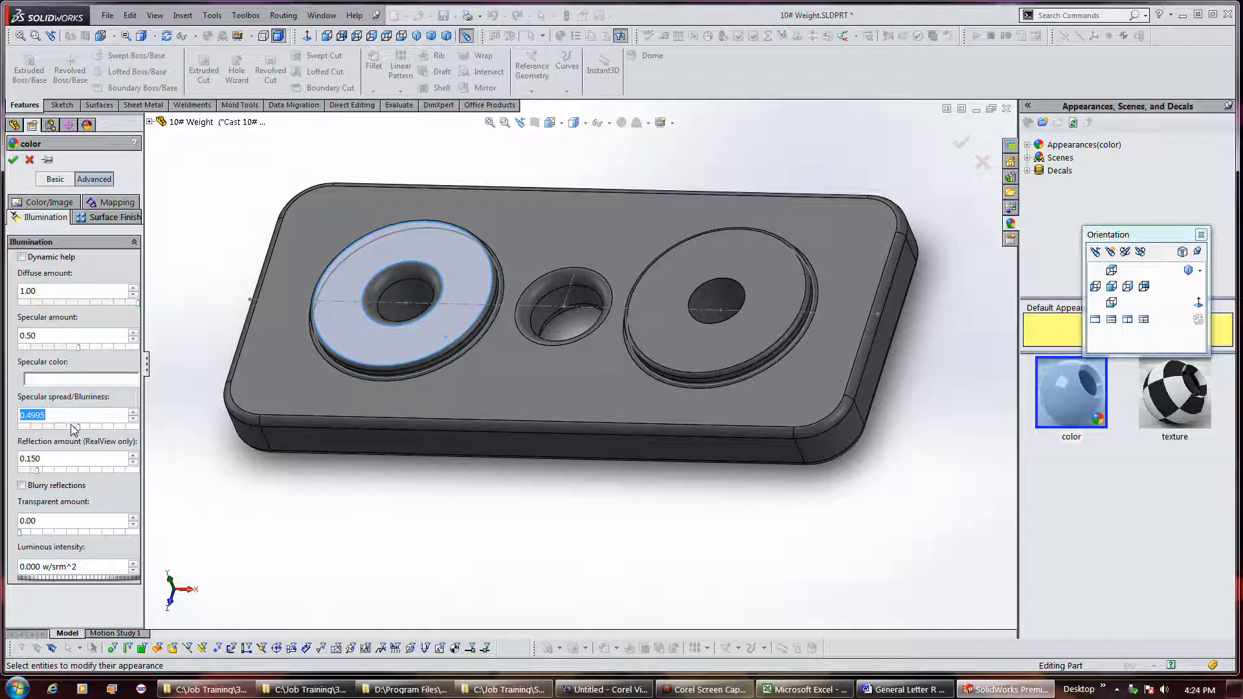
{"action": "left_click", "coordinate": [85, 426]}
Step: Expand the Metal appearances to the Steel category, moving the Orientation window off the library list
{"action": "left_click", "coordinate": [1028, 145]}
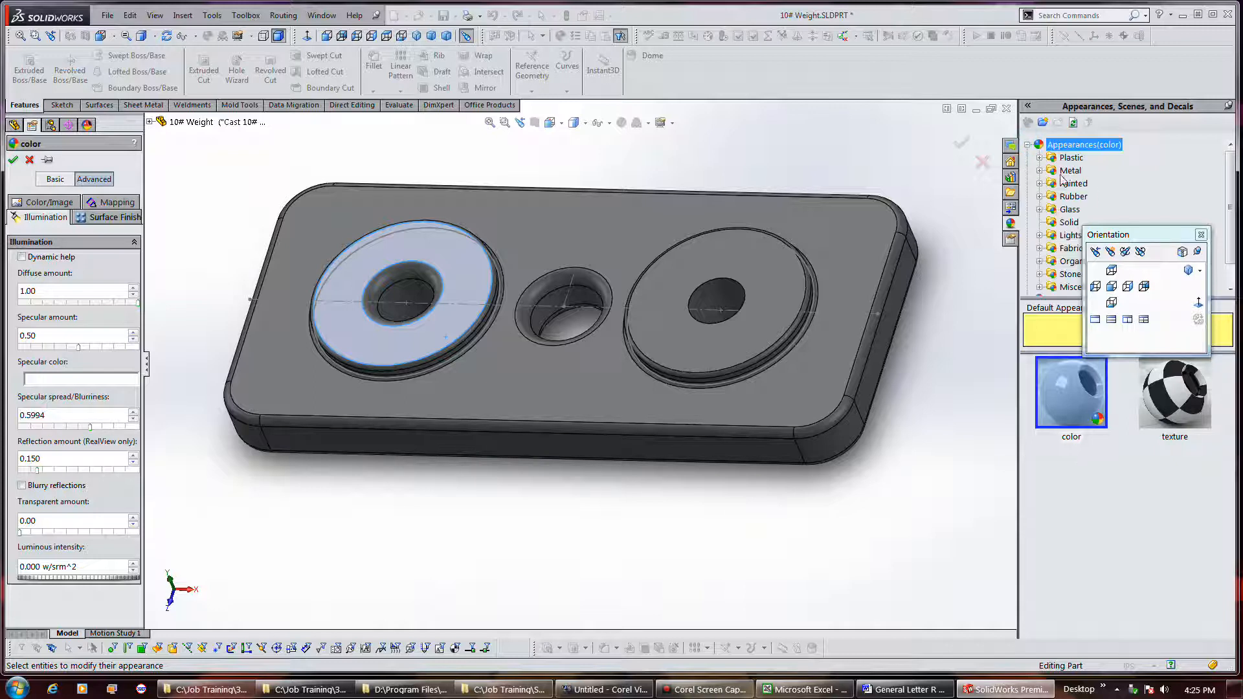
{"action": "left_click_drag", "start_coordinate": [1133, 235], "coordinate": [1169, 235]}
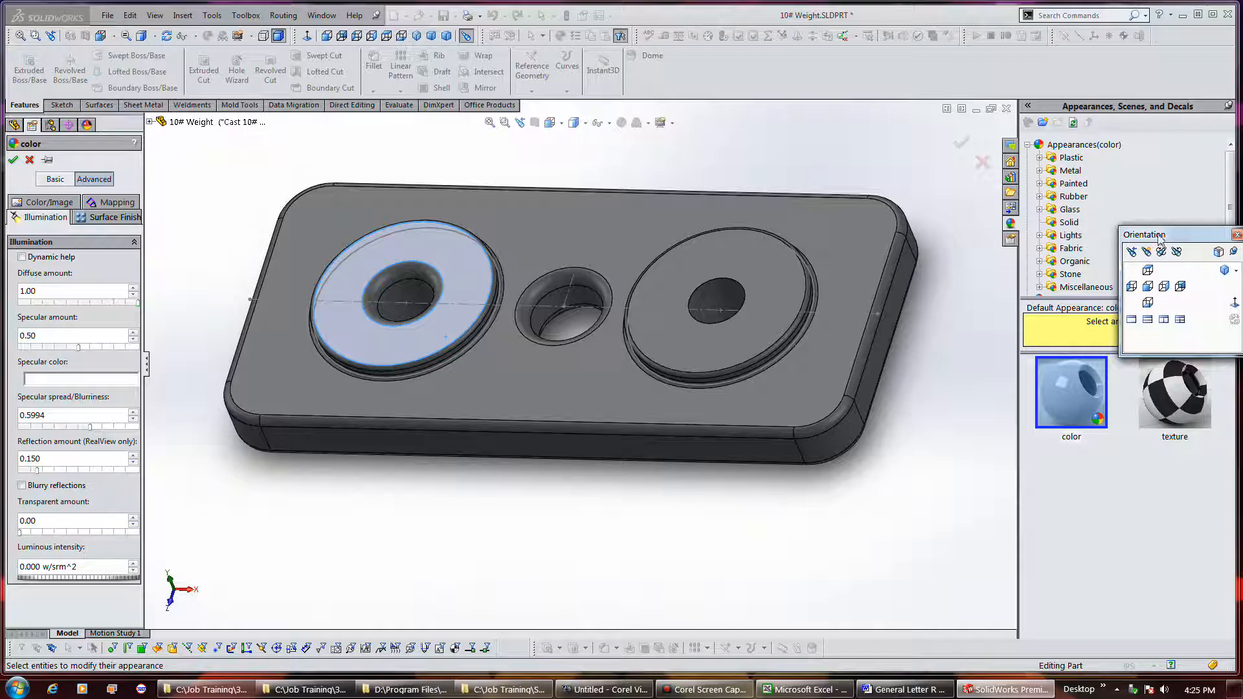
{"action": "left_click", "coordinate": [1040, 171]}
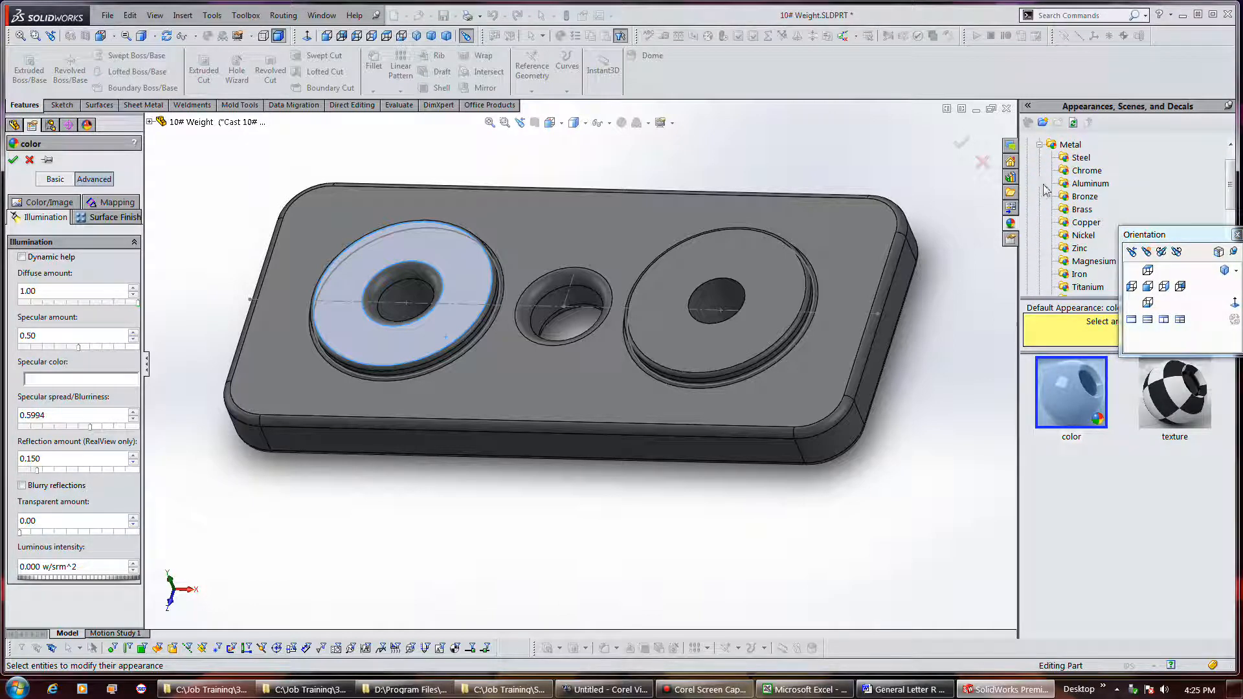
{"action": "left_click", "coordinate": [1072, 158]}
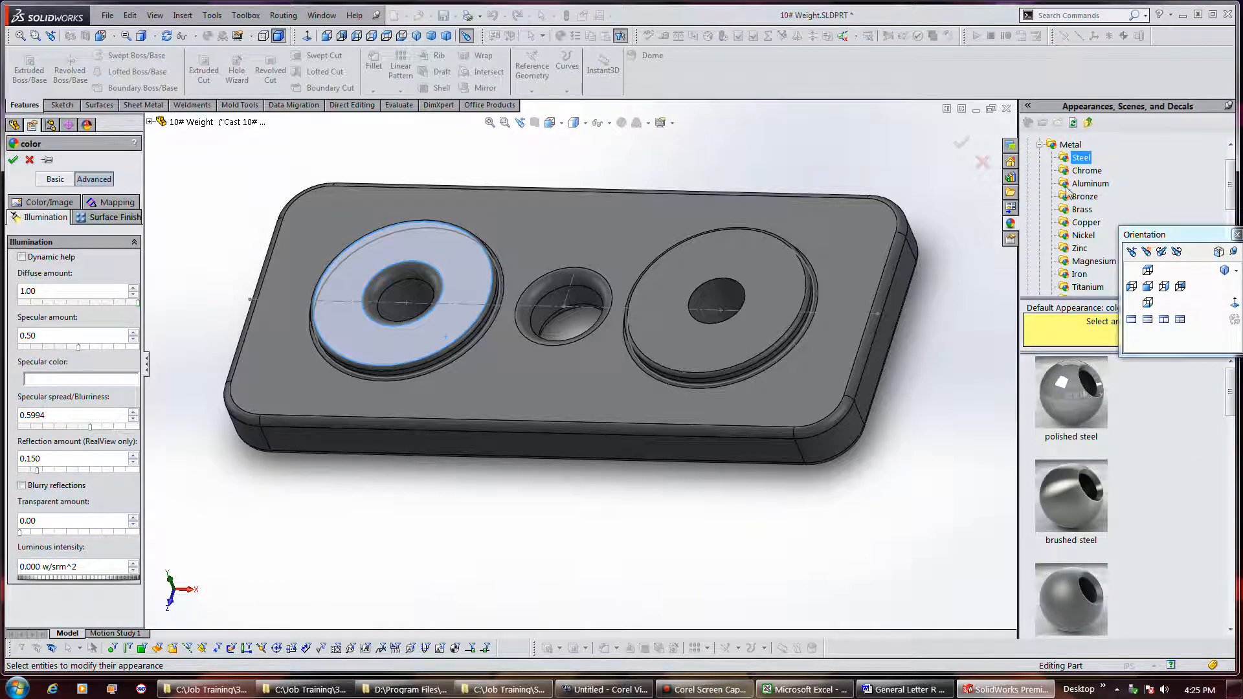
Step: Examine the available steel appearances from polished steel through wrought steel for a suitable finish
{"action": "scroll", "coordinate": [1106, 448], "scroll_direction": "down", "scroll_amount": 6}
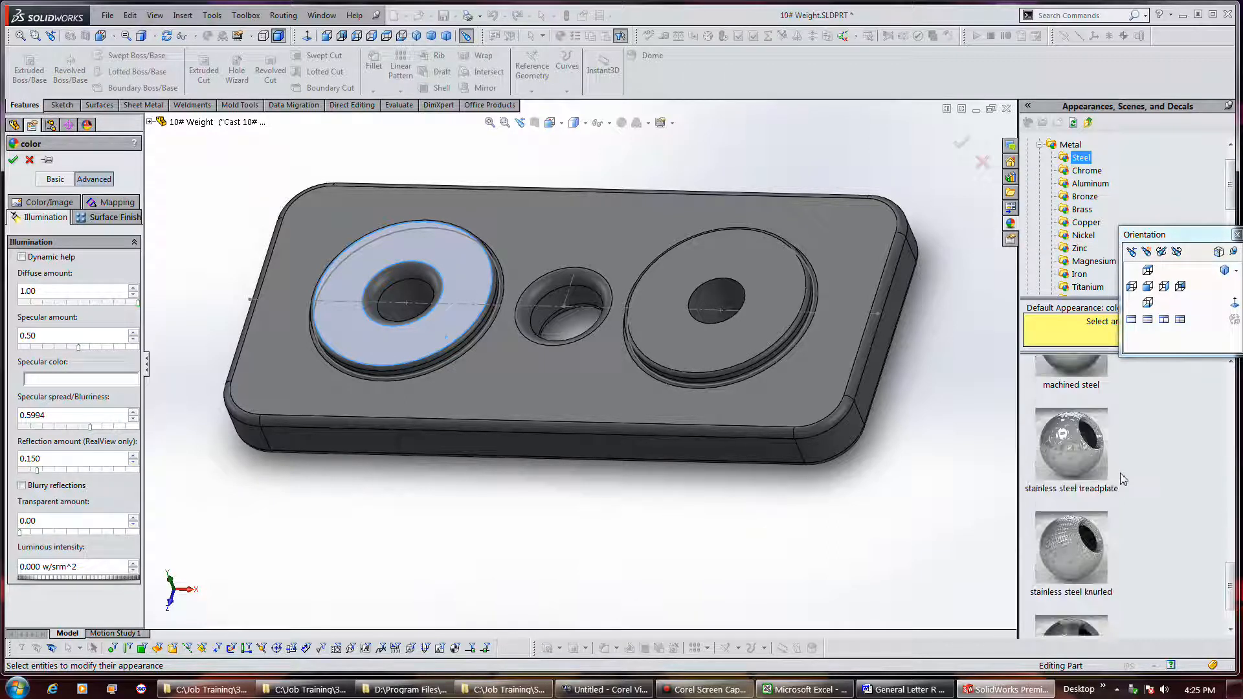
{"action": "scroll", "coordinate": [1123, 479], "scroll_direction": "down", "scroll_amount": 1}
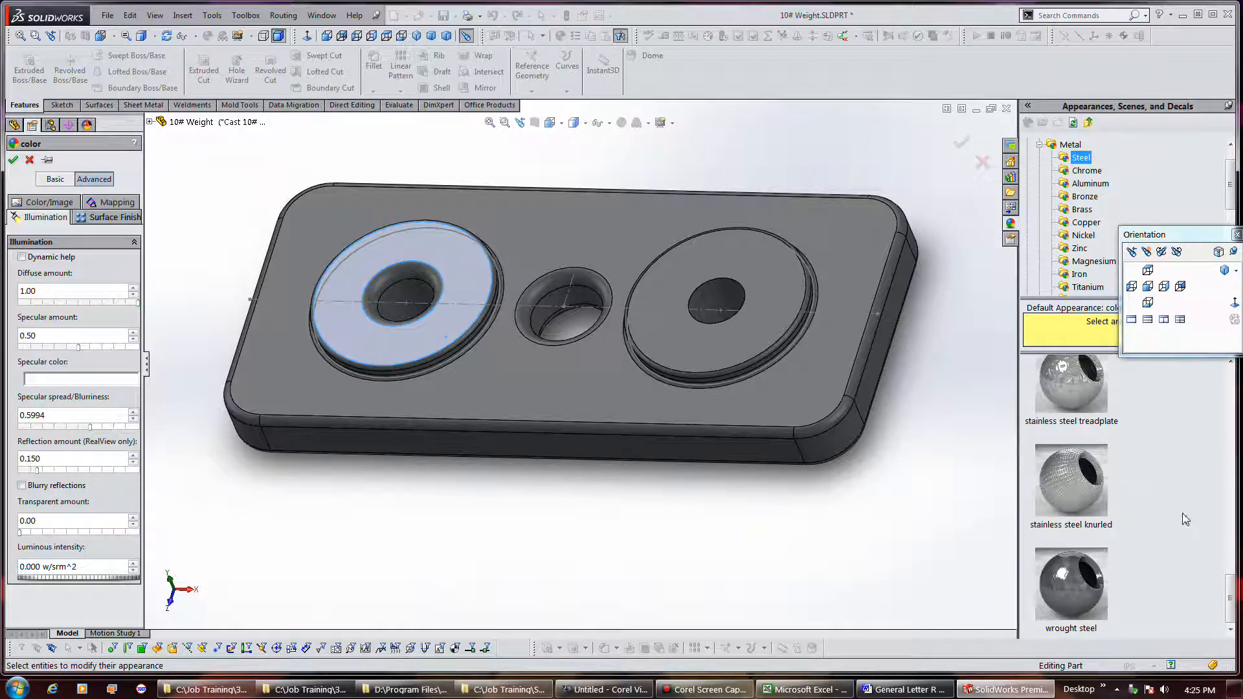
{"action": "scroll", "coordinate": [1185, 520], "scroll_direction": "up", "scroll_amount": 3}
{"action": "scroll", "coordinate": [1185, 520], "scroll_direction": "up", "scroll_amount": 3}
{"action": "scroll", "coordinate": [1185, 520], "scroll_direction": "up", "scroll_amount": 3}
{"action": "scroll", "coordinate": [1185, 520], "scroll_direction": "up", "scroll_amount": 3}
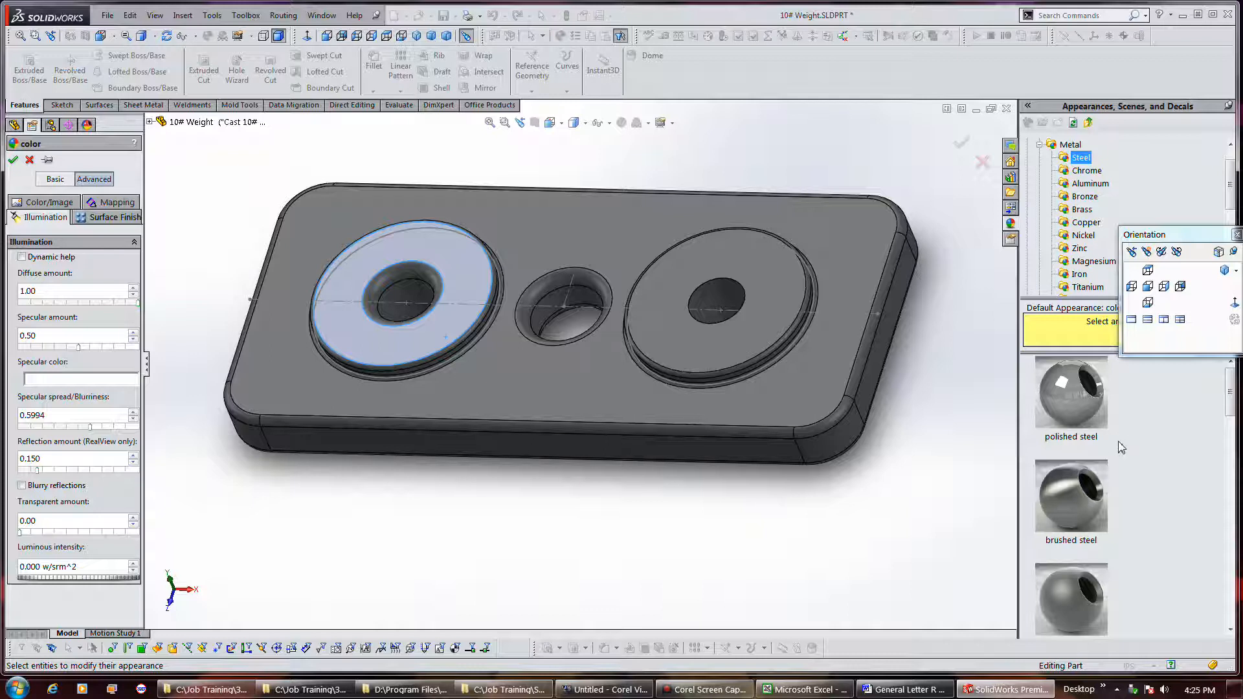
{"action": "scroll", "coordinate": [1123, 450], "scroll_direction": "down", "scroll_amount": 3}
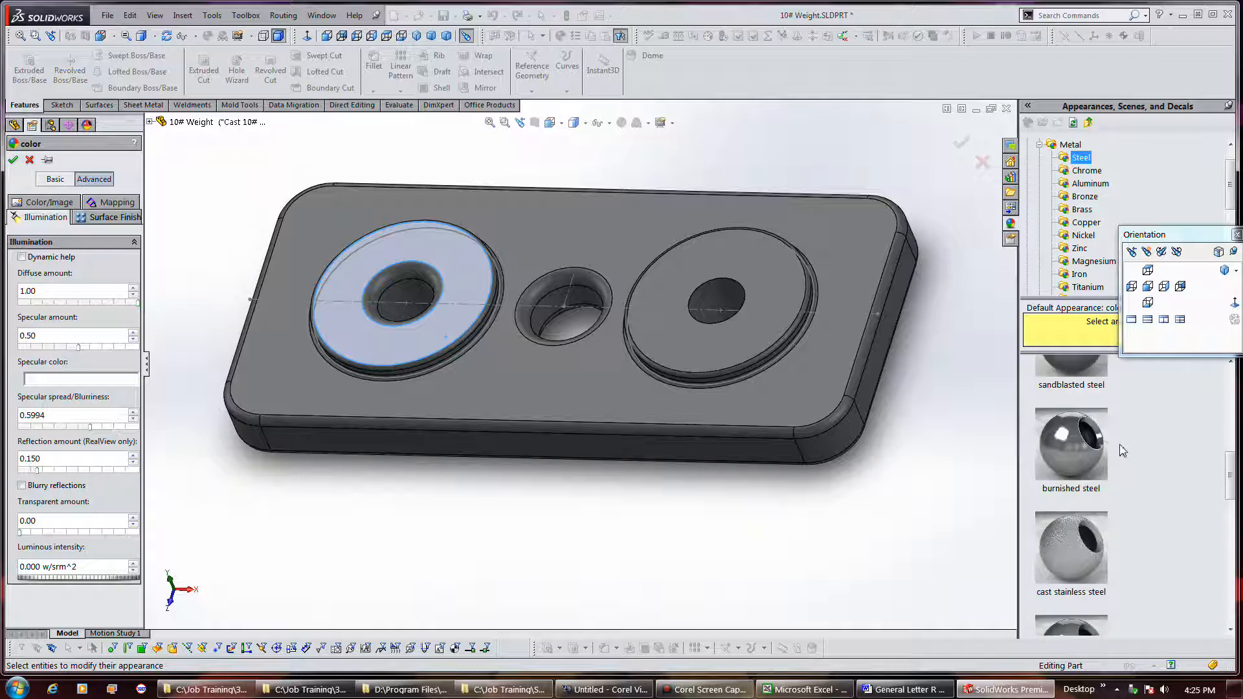
{"action": "scroll", "coordinate": [1123, 450], "scroll_direction": "down", "scroll_amount": 2}
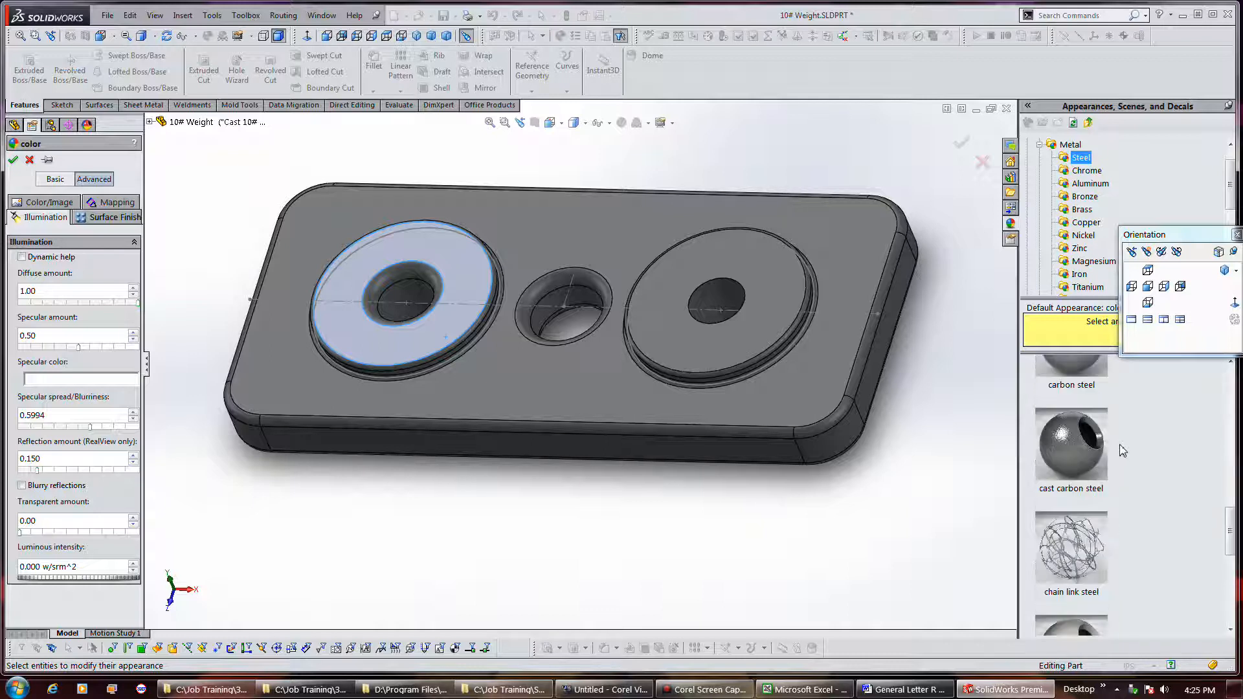
{"action": "scroll", "coordinate": [1123, 450], "scroll_direction": "down", "scroll_amount": 2}
{"action": "scroll", "coordinate": [1123, 450], "scroll_direction": "down", "scroll_amount": 1}
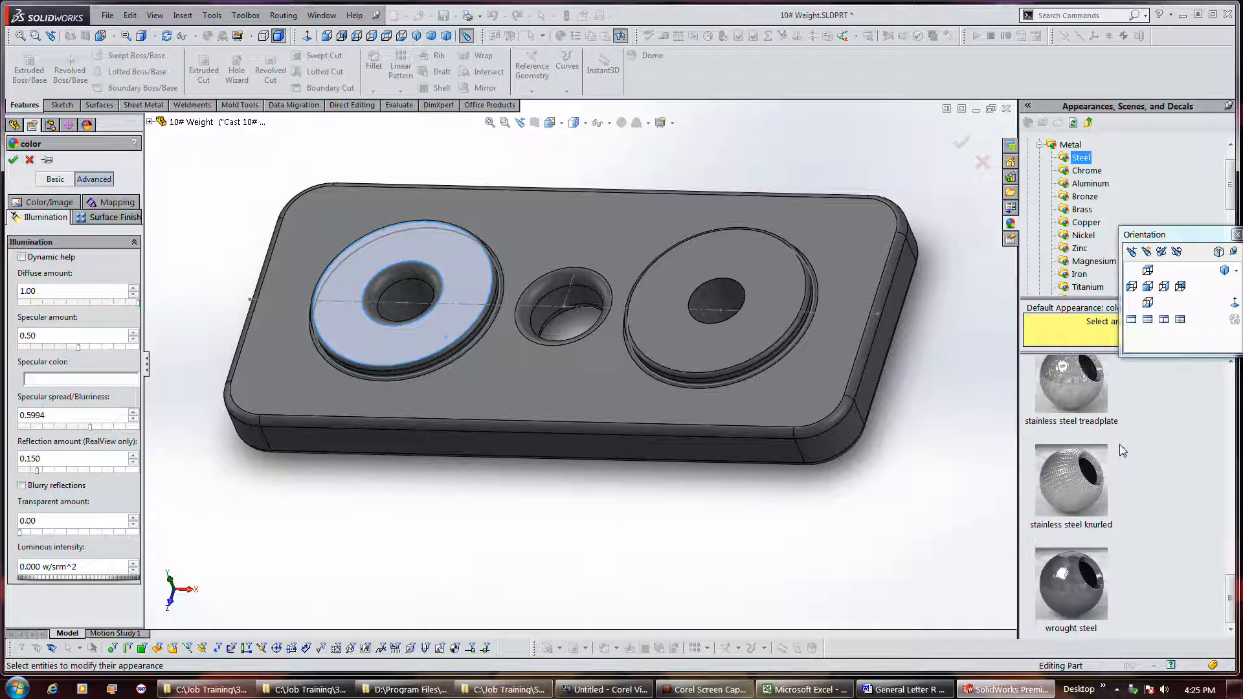
{"action": "scroll", "coordinate": [1123, 450], "scroll_direction": "up", "scroll_amount": 3}
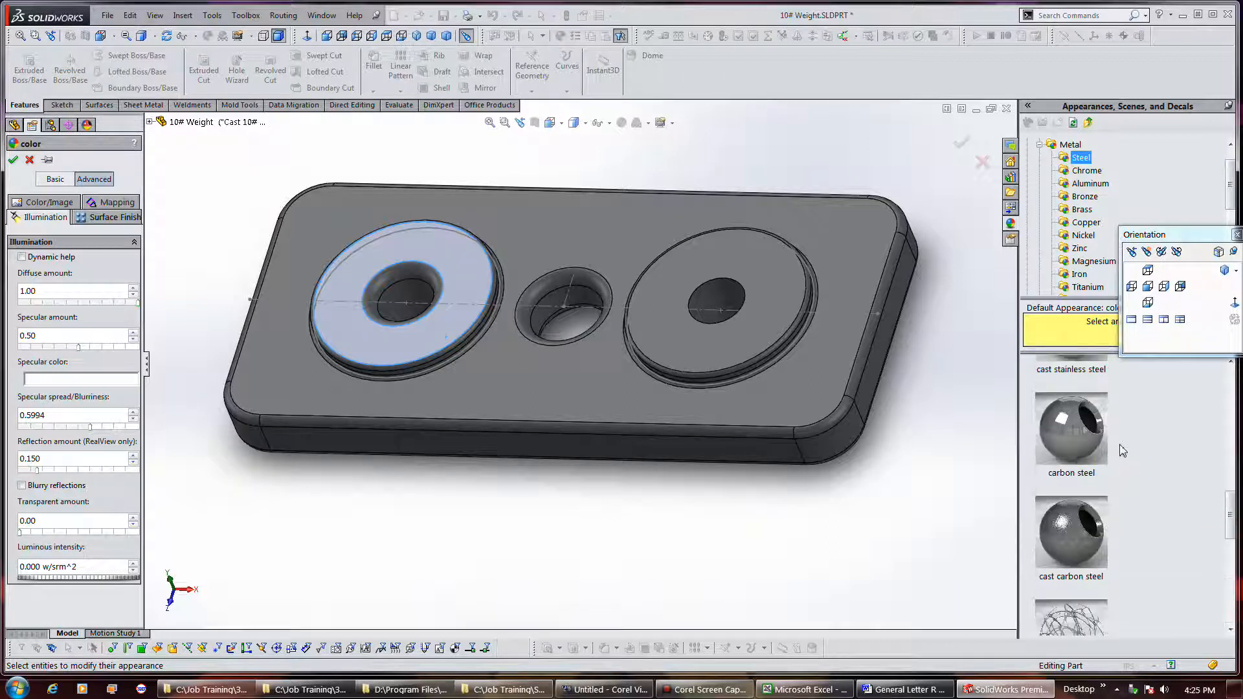
{"action": "scroll", "coordinate": [1123, 450], "scroll_direction": "up", "scroll_amount": 2}
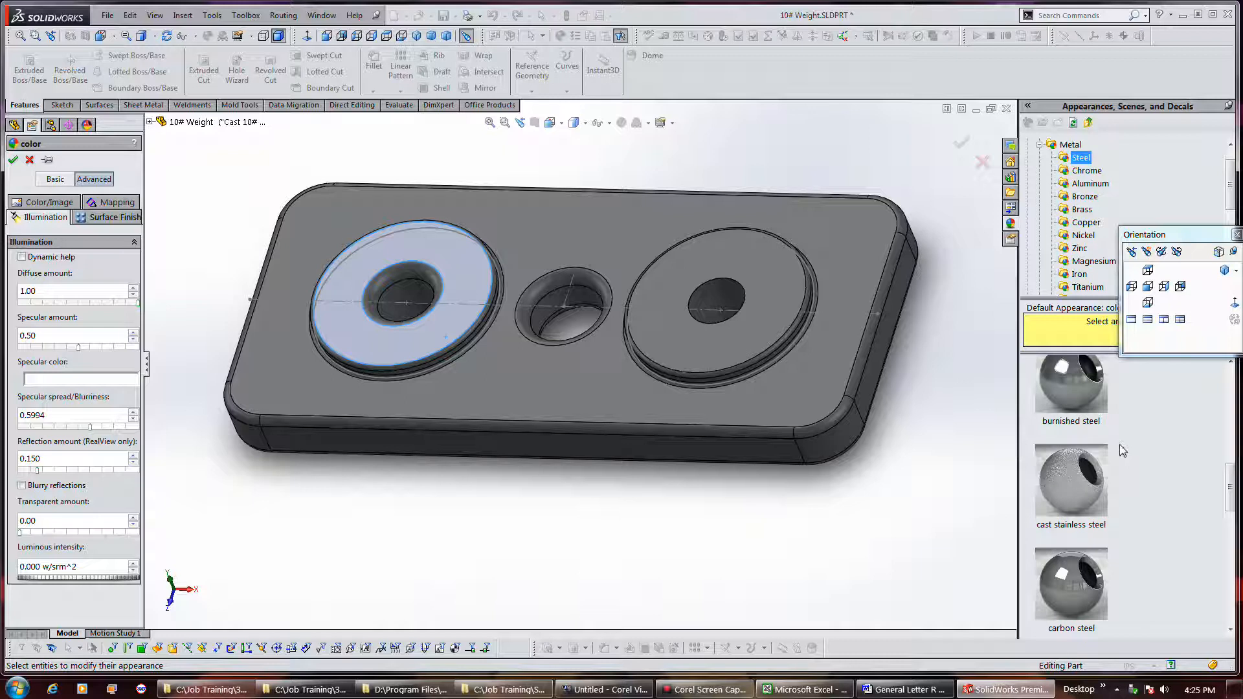
{"action": "scroll", "coordinate": [1123, 450], "scroll_direction": "up", "scroll_amount": 2}
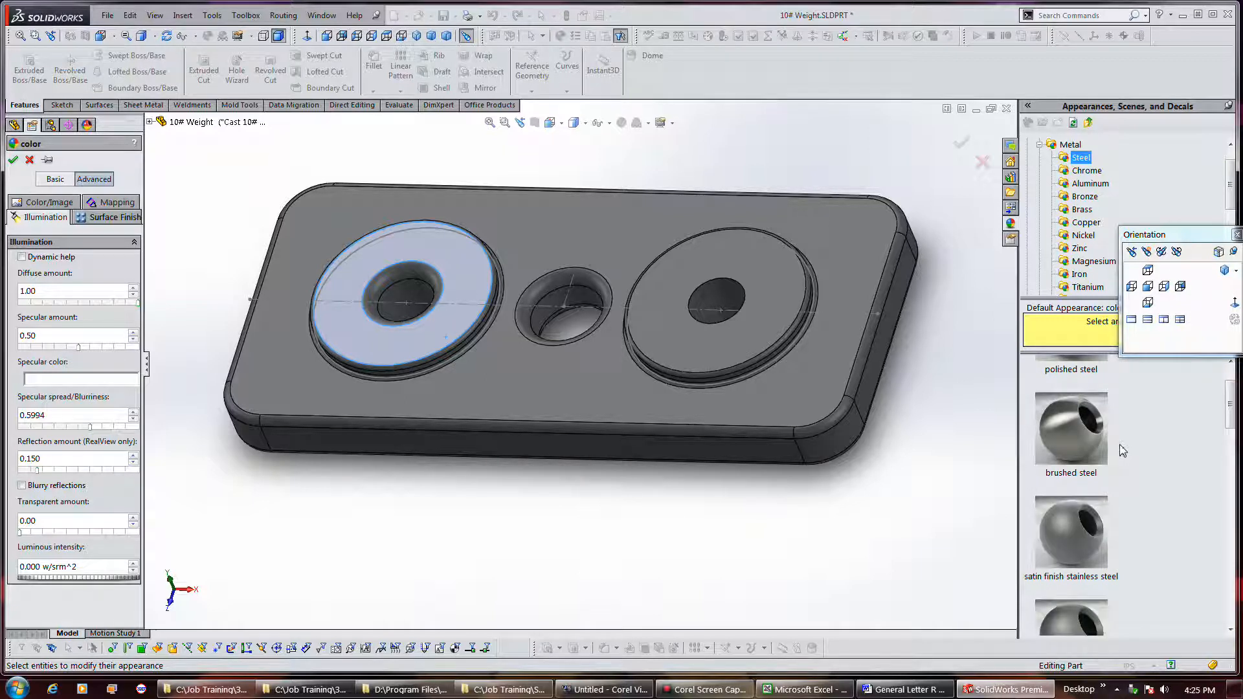
{"action": "scroll", "coordinate": [1122, 450], "scroll_direction": "up", "scroll_amount": 1}
{"action": "left_click", "coordinate": [737, 691]}
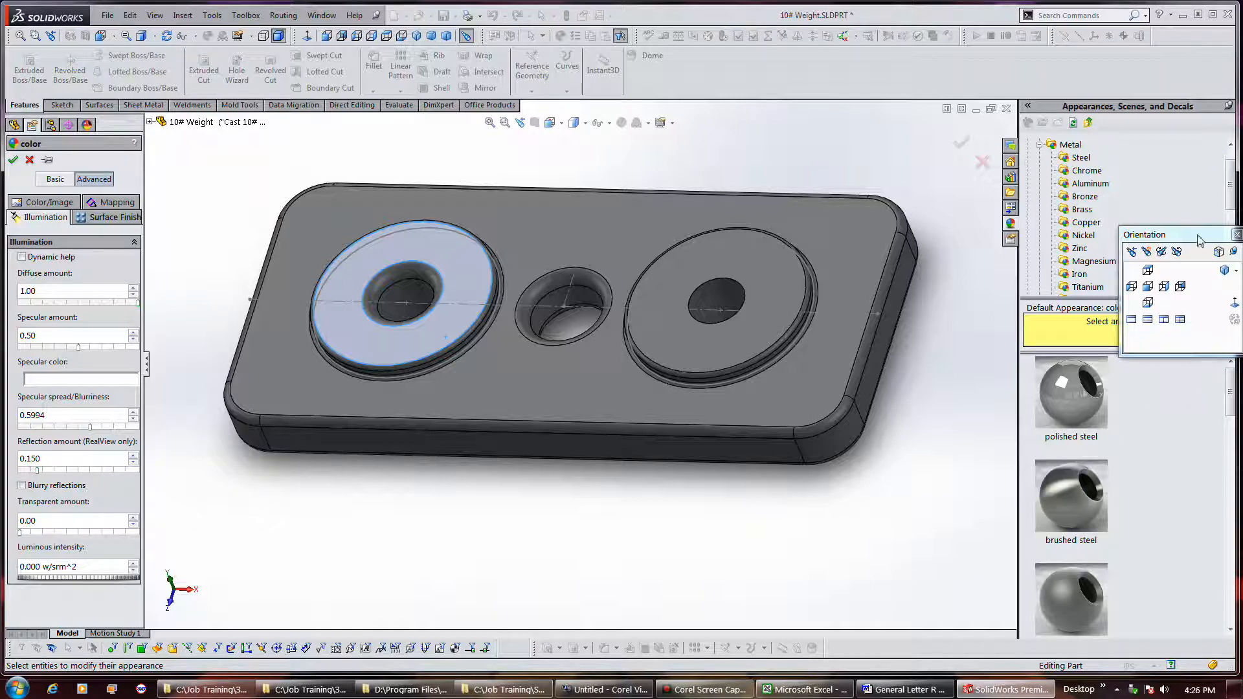
Step: Try the machined steel appearance from the Steel library on the selected boss face of the cast configuration
{"action": "left_click_drag", "start_coordinate": [1199, 241], "coordinate": [1242, 239]}
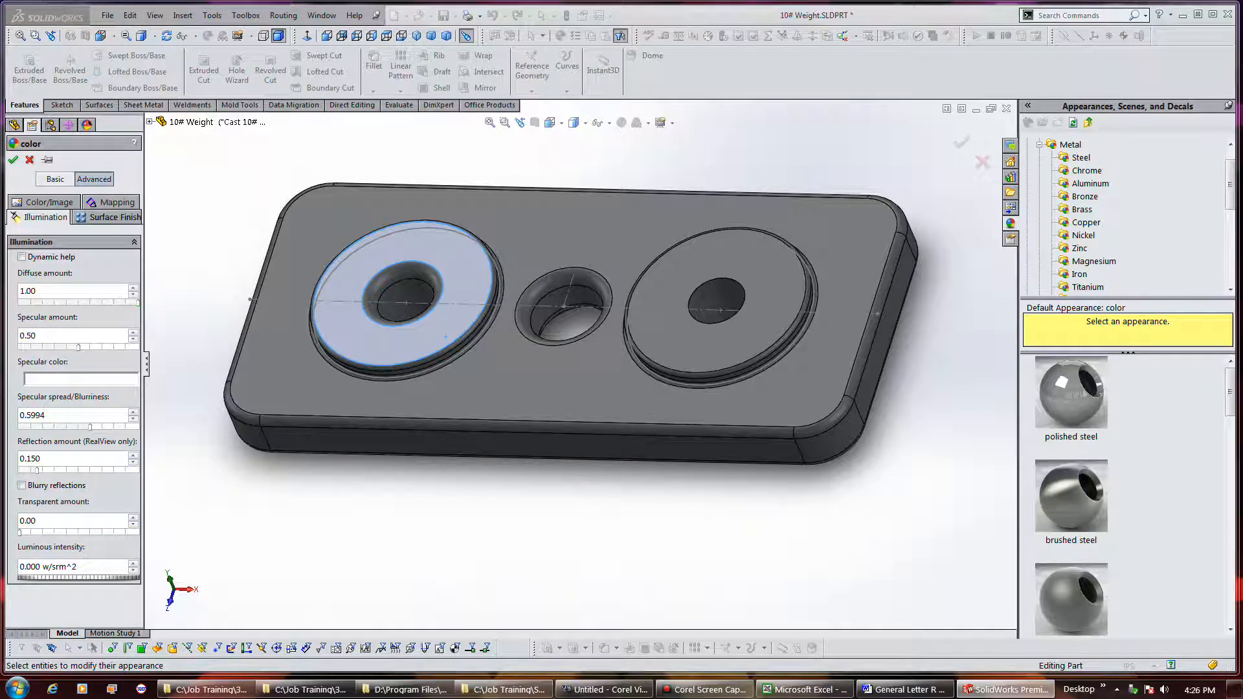
{"action": "mouse_move", "coordinate": [1226, 398]}
{"action": "left_mouse_down"}
{"action": "mouse_move", "coordinate": [1208, 641]}
{"action": "mouse_move", "coordinate": [1218, 378]}
{"action": "mouse_move", "coordinate": [1198, 619]}
{"action": "mouse_move", "coordinate": [1200, 396]}
{"action": "left_mouse_up"}
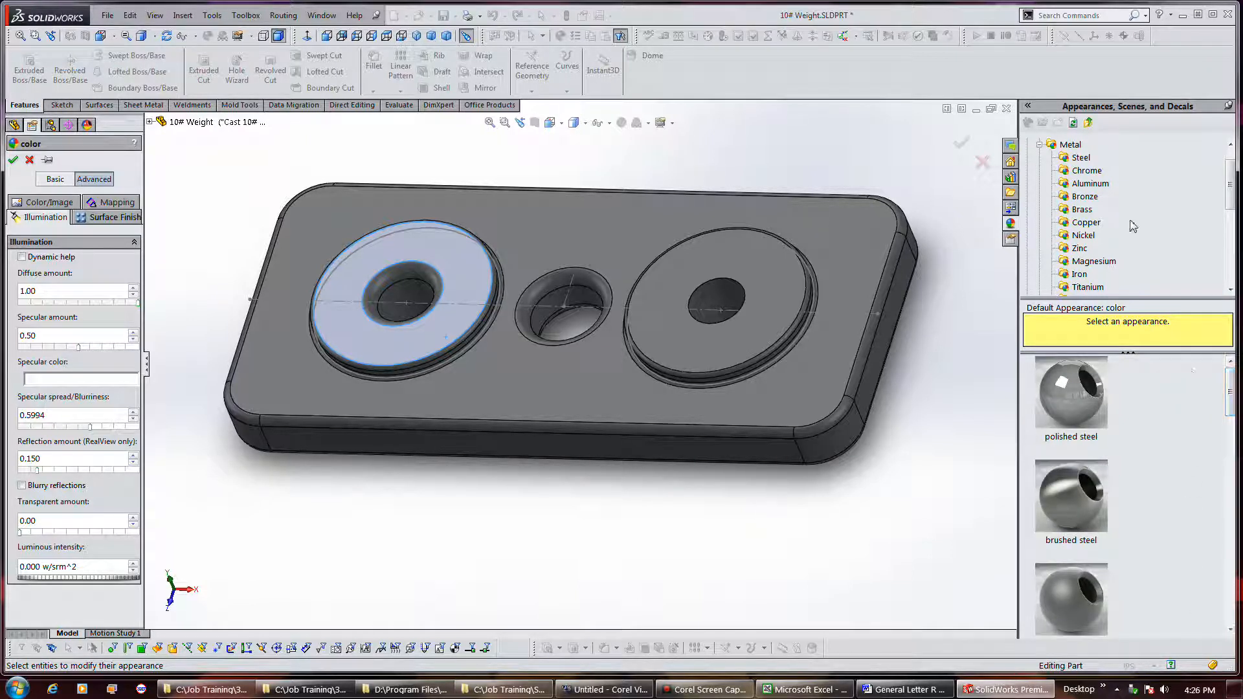
{"action": "left_click_drag", "start_coordinate": [1230, 187], "coordinate": [1229, 174]}
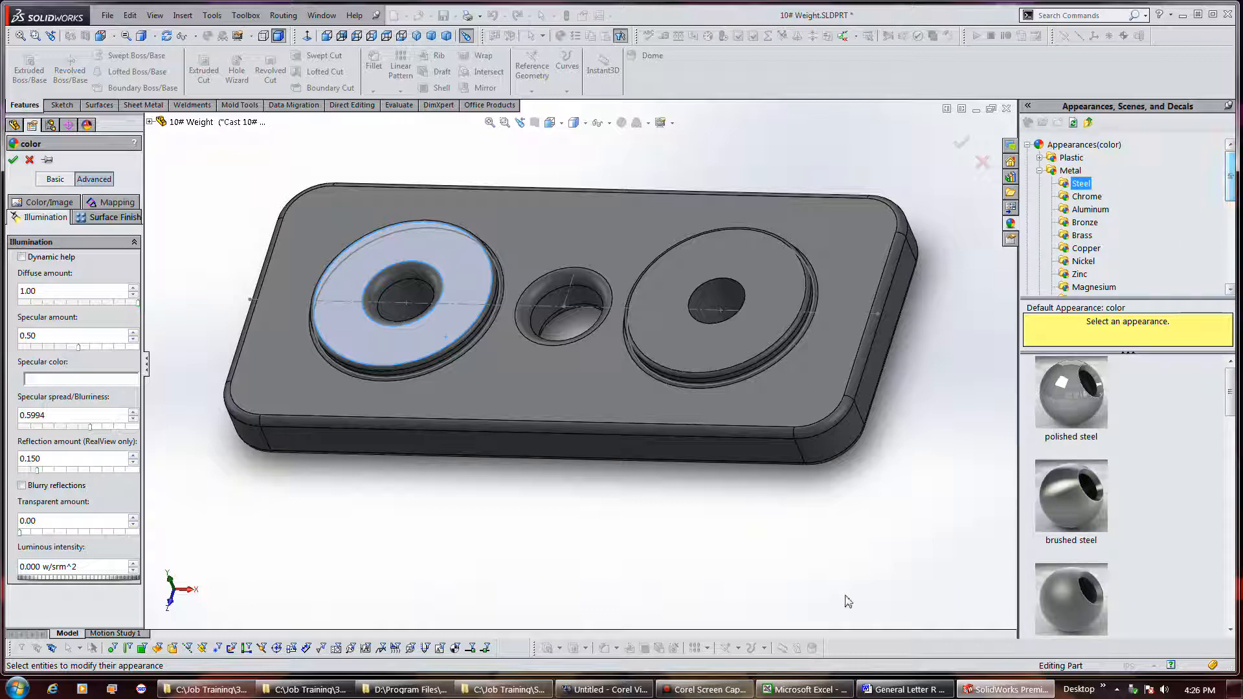
{"action": "scroll", "coordinate": [1071, 505], "scroll_direction": "down", "scroll_amount": 5}
{"action": "left_click", "coordinate": [1069, 533]}
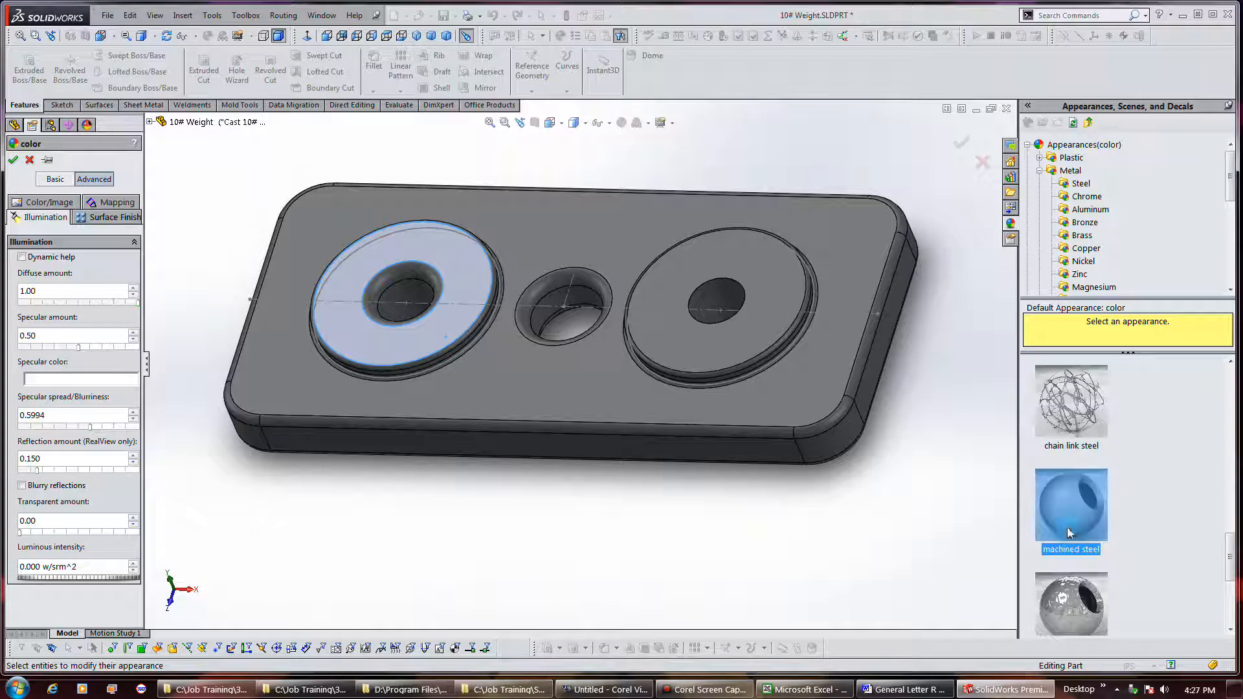
{"action": "mouse_move", "coordinate": [1069, 533]}
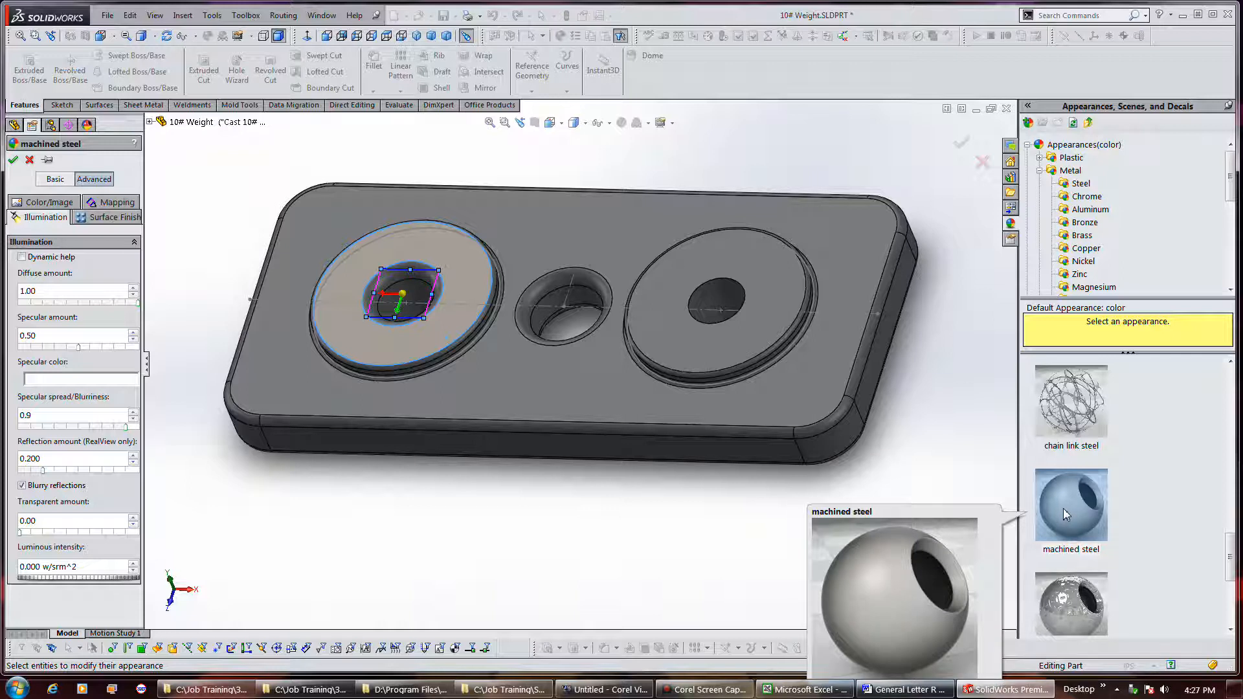
{"action": "left_click", "coordinate": [1067, 515]}
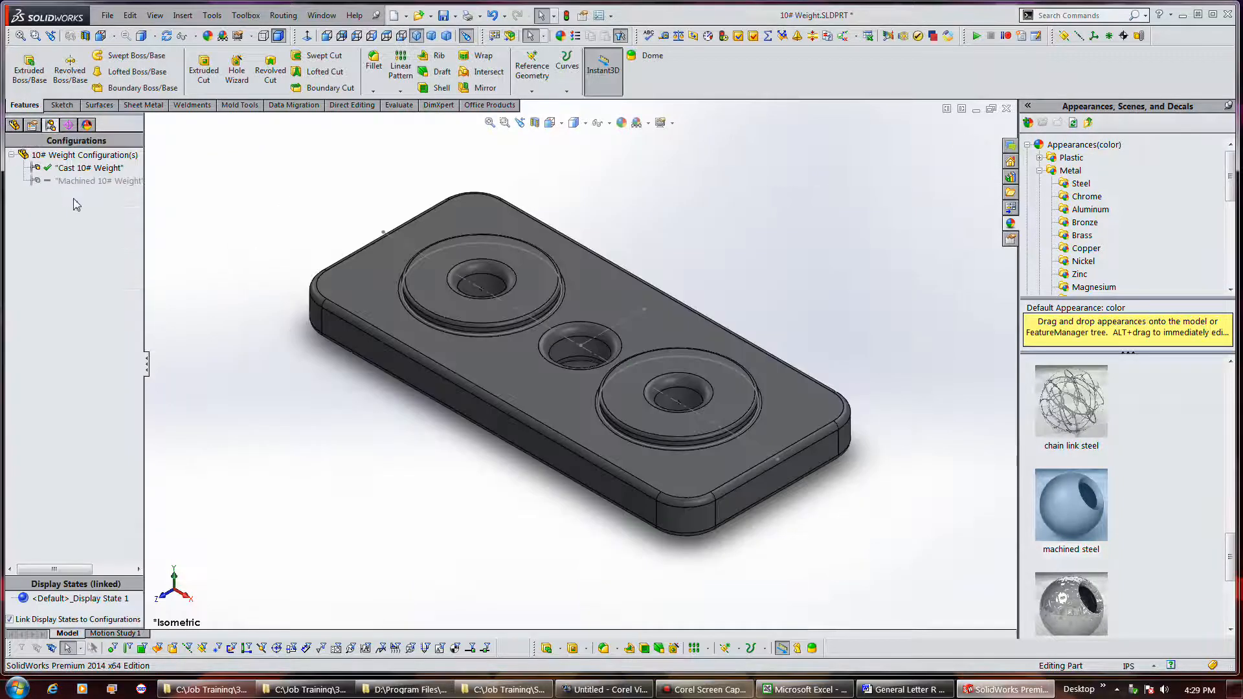
Step: Activate the Machined 10# Weight configuration and return to the part's feature tree
{"action": "left_click", "coordinate": [56, 181]}
{"action": "double_click", "coordinate": [77, 182]}
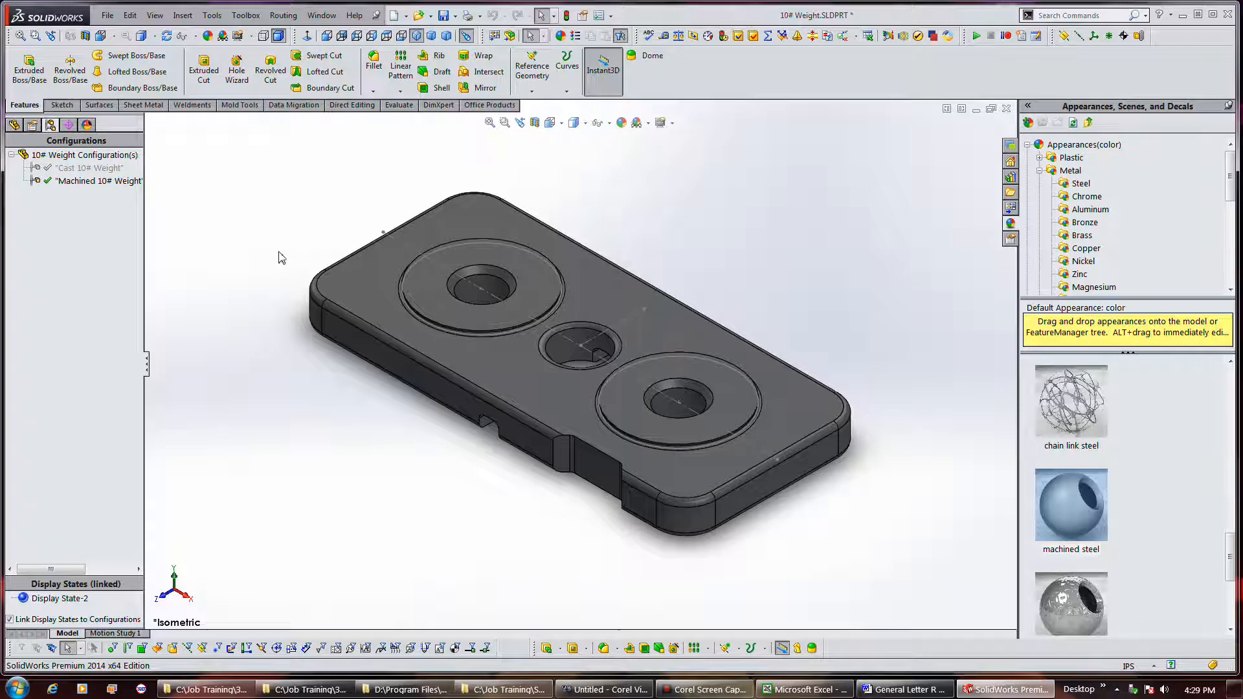
{"action": "left_click", "coordinate": [15, 125]}
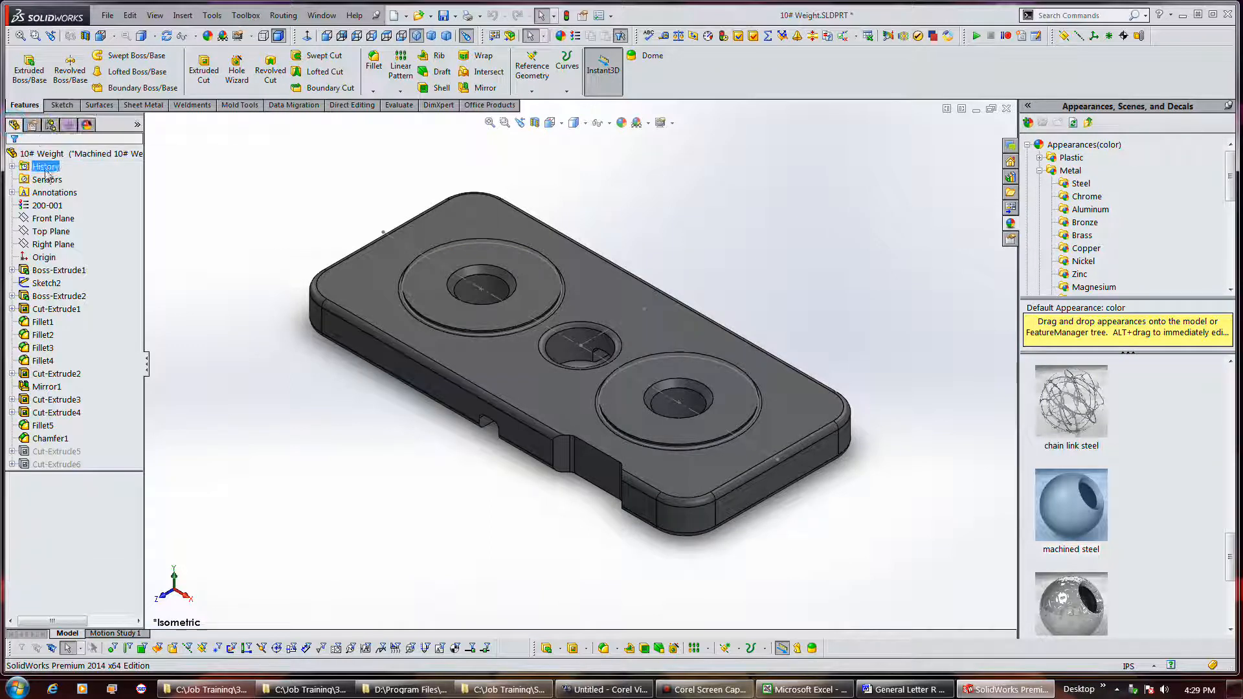
Step: Review the properties of the part's assigned 200-001 material and close the material editor unchanged
{"action": "right_click", "coordinate": [66, 207]}
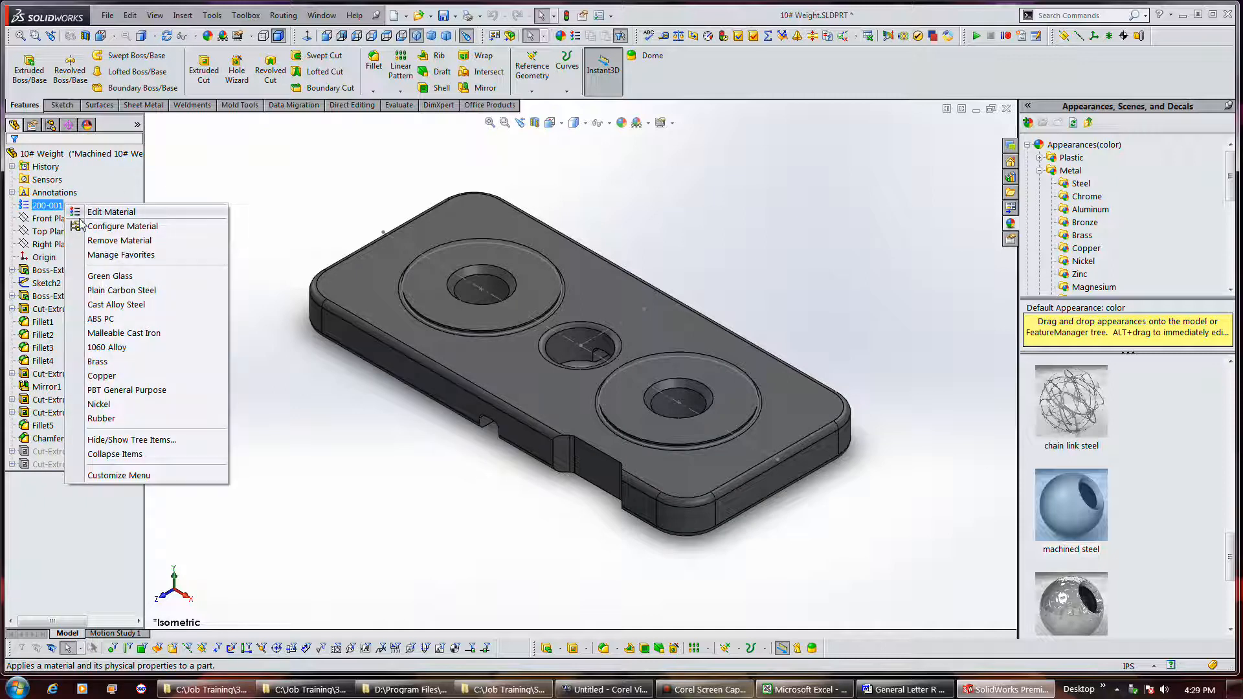
{"action": "left_click", "coordinate": [80, 217]}
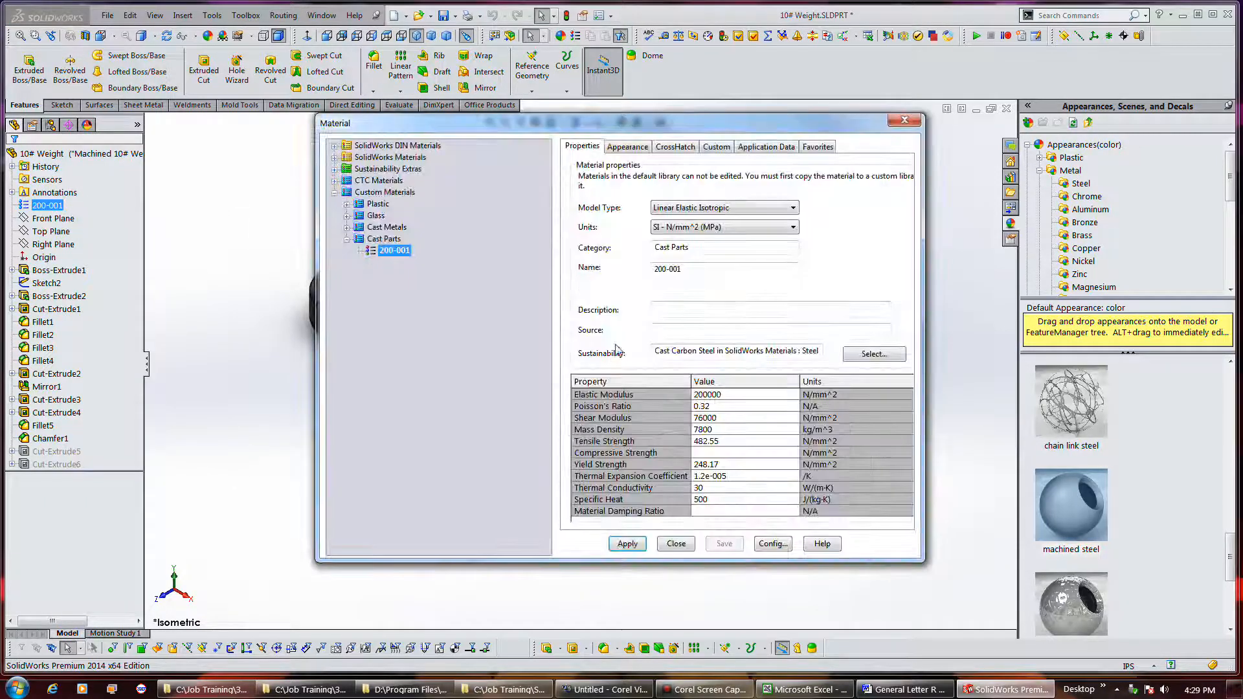
{"action": "left_click", "coordinate": [904, 120]}
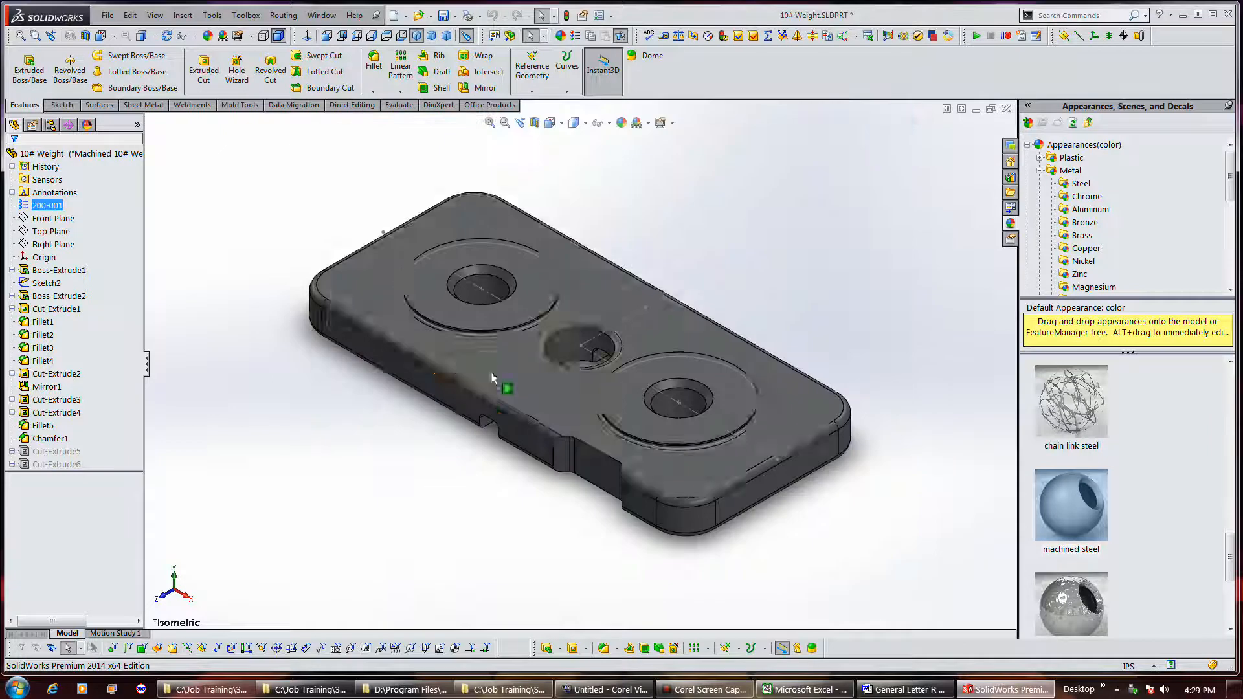
Step: Edit the appearance of the left boss's top face in the machined configuration and apply machined steel from the Steel library
{"action": "left_click", "coordinate": [469, 323]}
{"action": "right_click", "coordinate": [468, 321]}
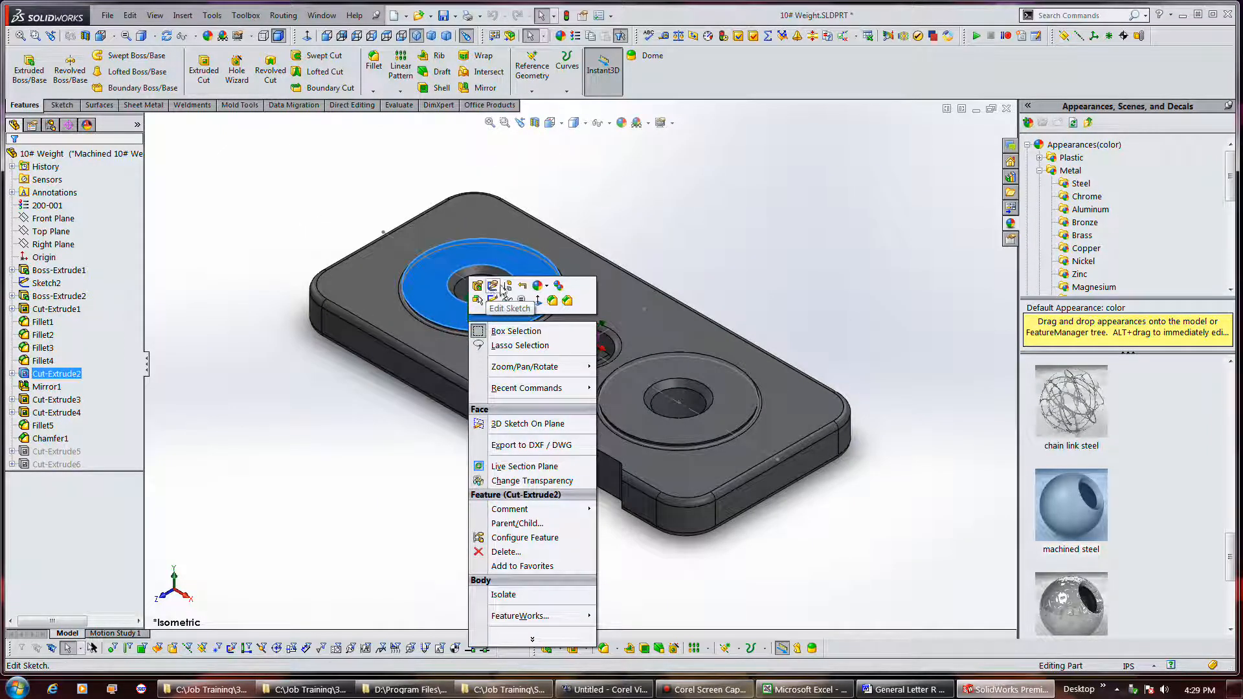
{"action": "left_click", "coordinate": [538, 285]}
{"action": "left_click", "coordinate": [564, 313]}
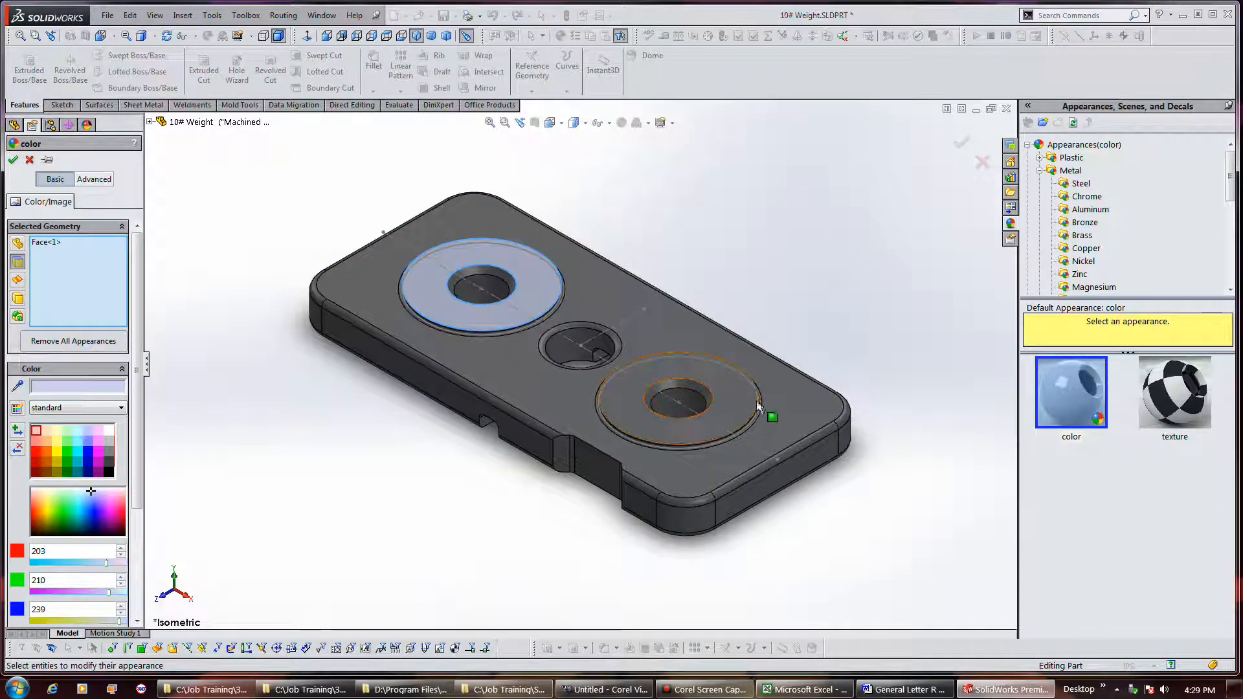
{"action": "left_click", "coordinate": [1064, 184]}
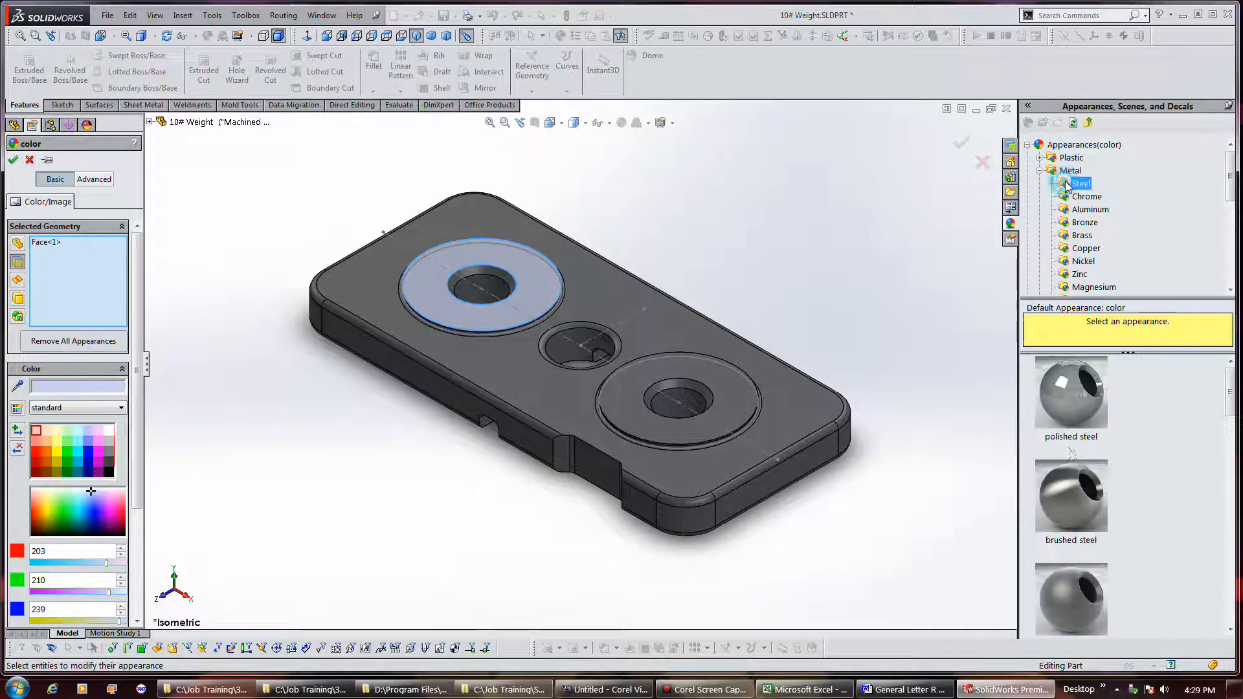
{"action": "scroll", "coordinate": [1135, 468], "scroll_direction": "down", "scroll_amount": 5}
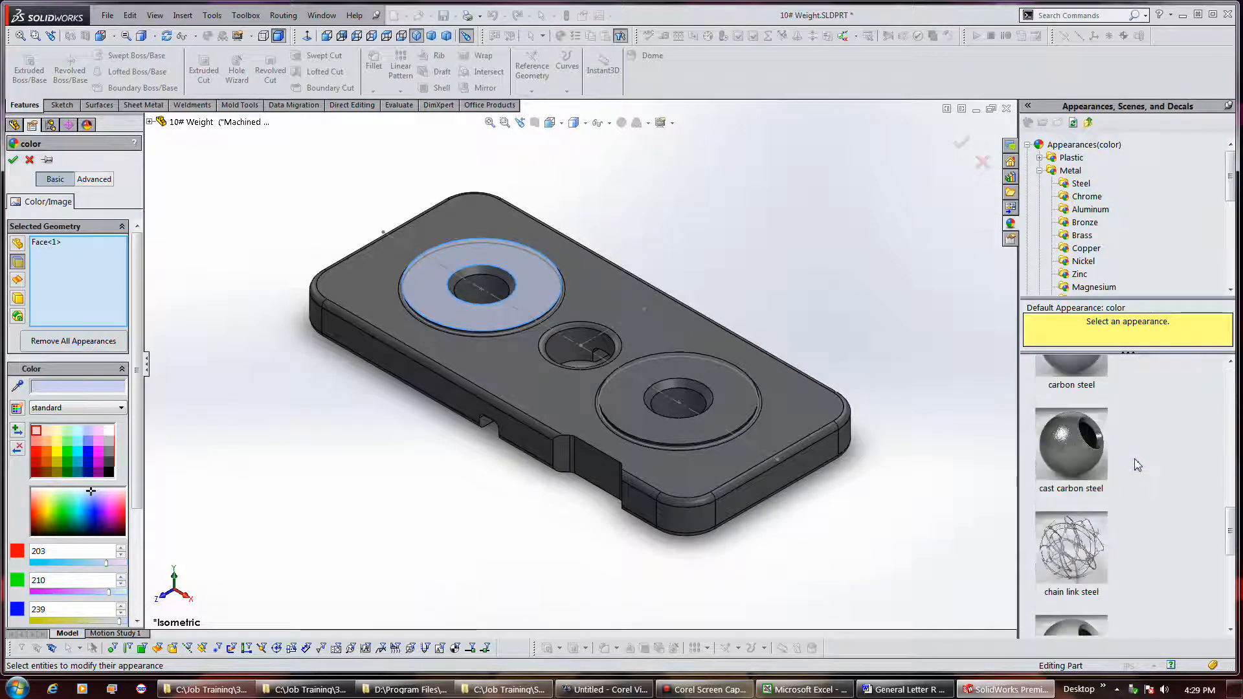
{"action": "left_click", "coordinate": [1072, 366]}
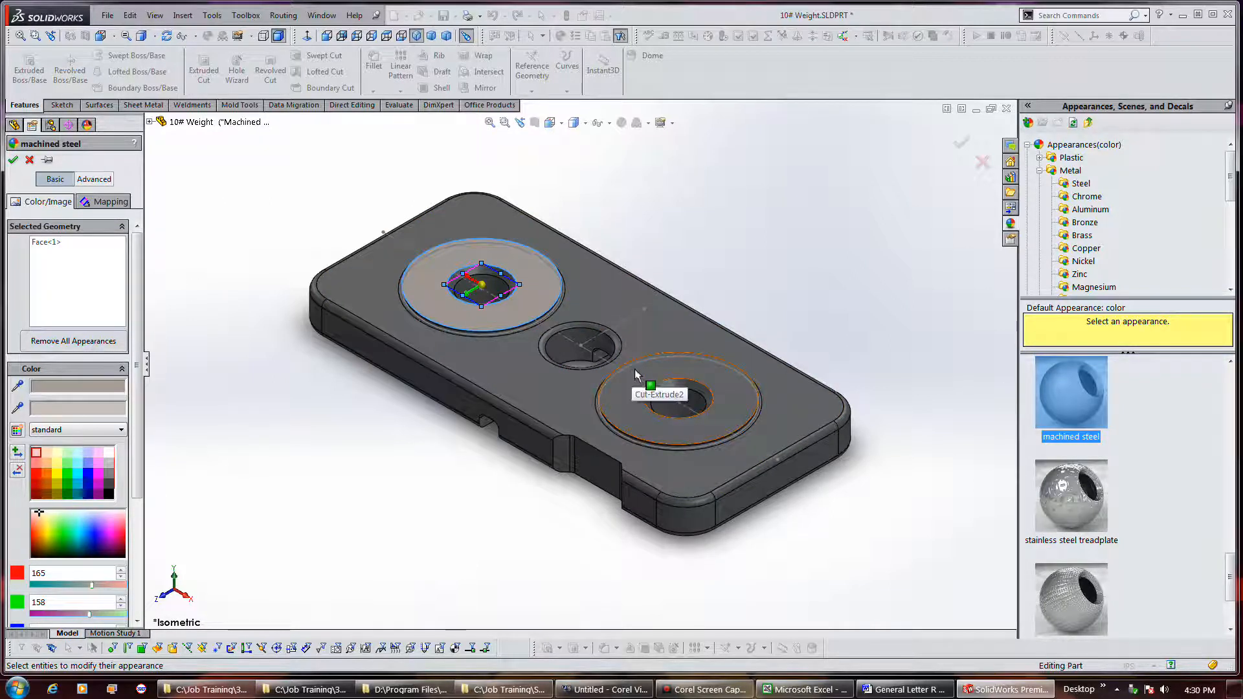
Step: Extend the machined steel appearance to the right boss's top face, the machined faces inside both boss holes, and the center hole's wall
{"action": "left_click", "coordinate": [89, 305]}
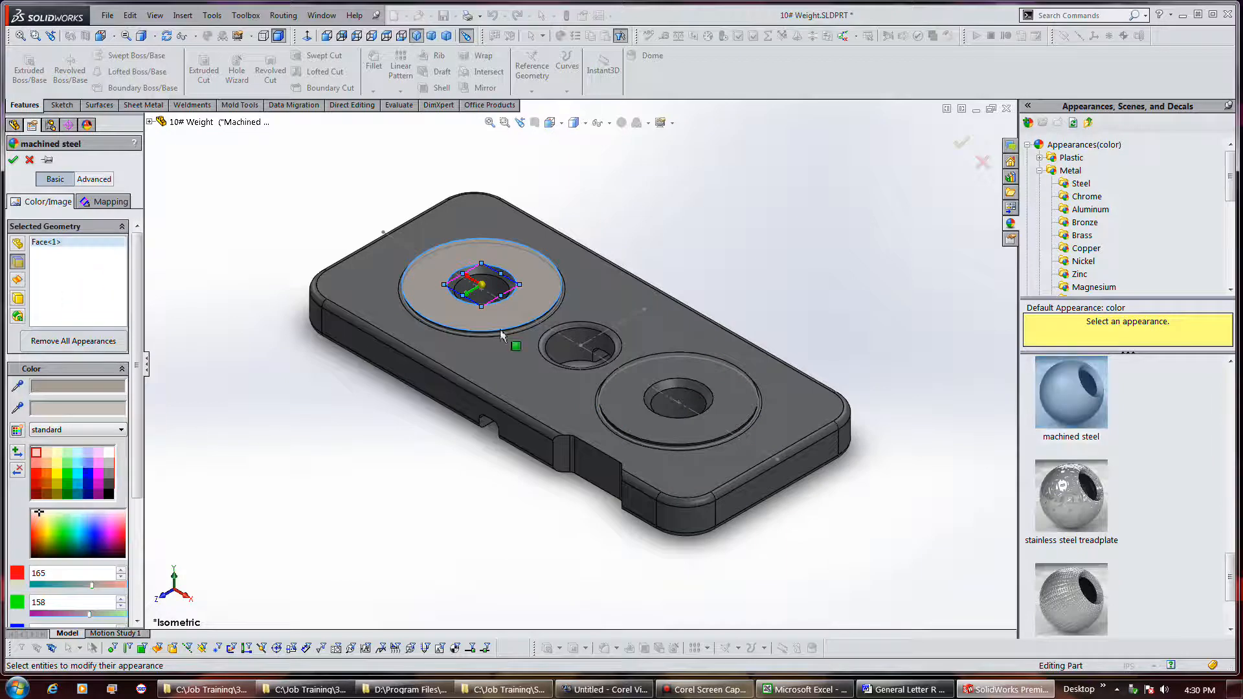
{"action": "left_click", "coordinate": [631, 384]}
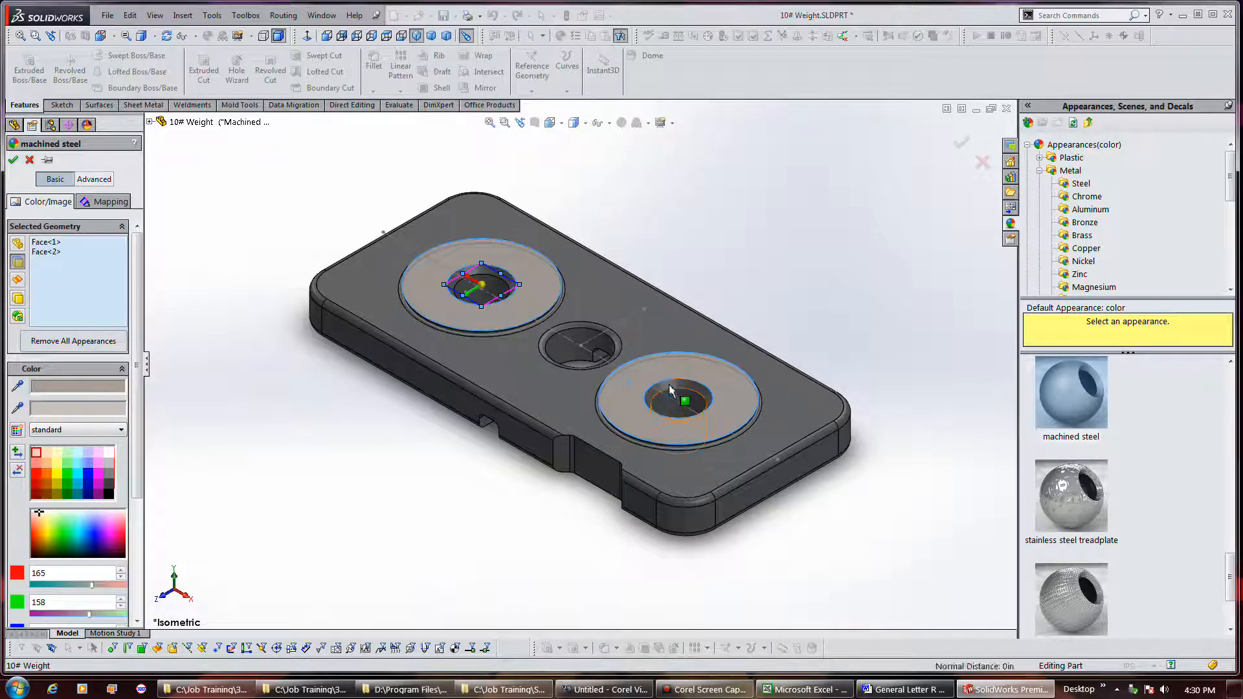
{"action": "left_click", "coordinate": [674, 397]}
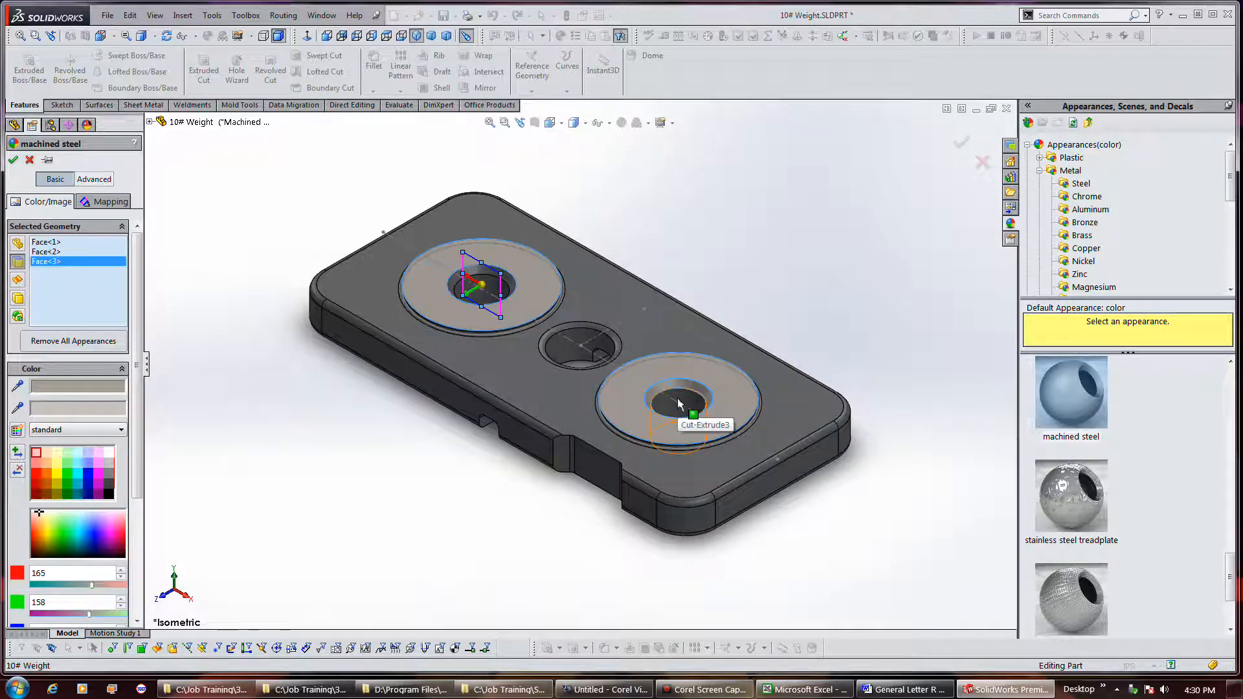
{"action": "left_click", "coordinate": [678, 404]}
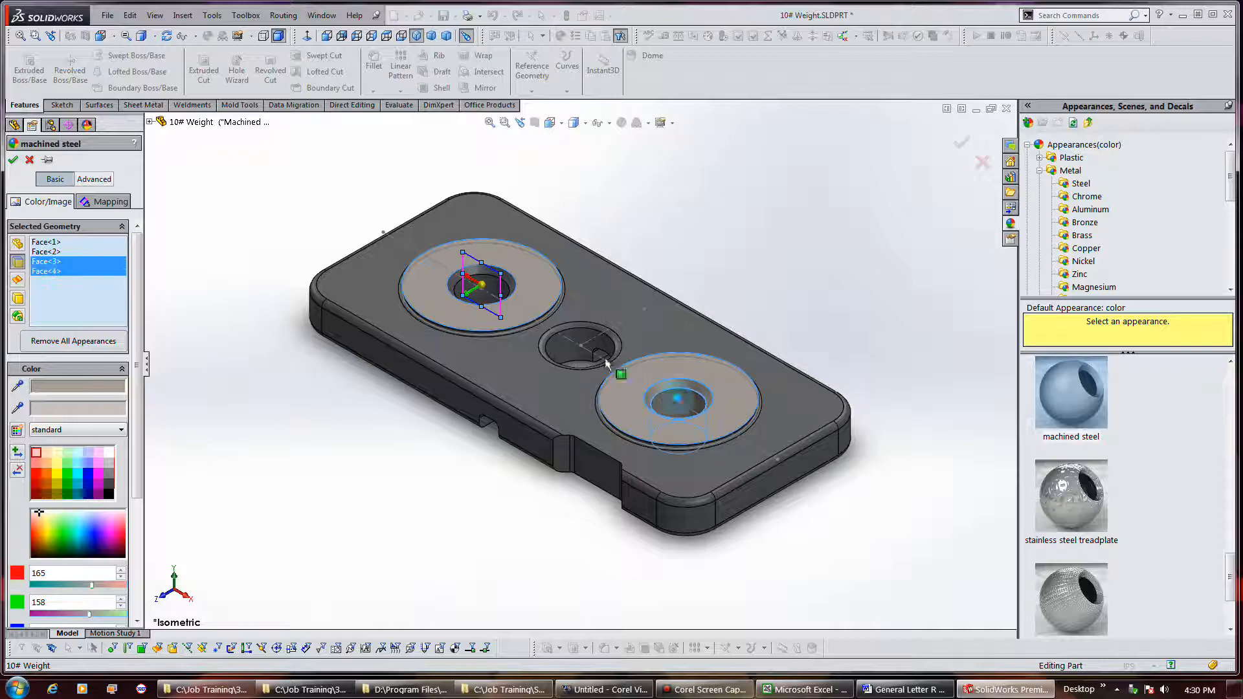
{"action": "left_click", "coordinate": [509, 289]}
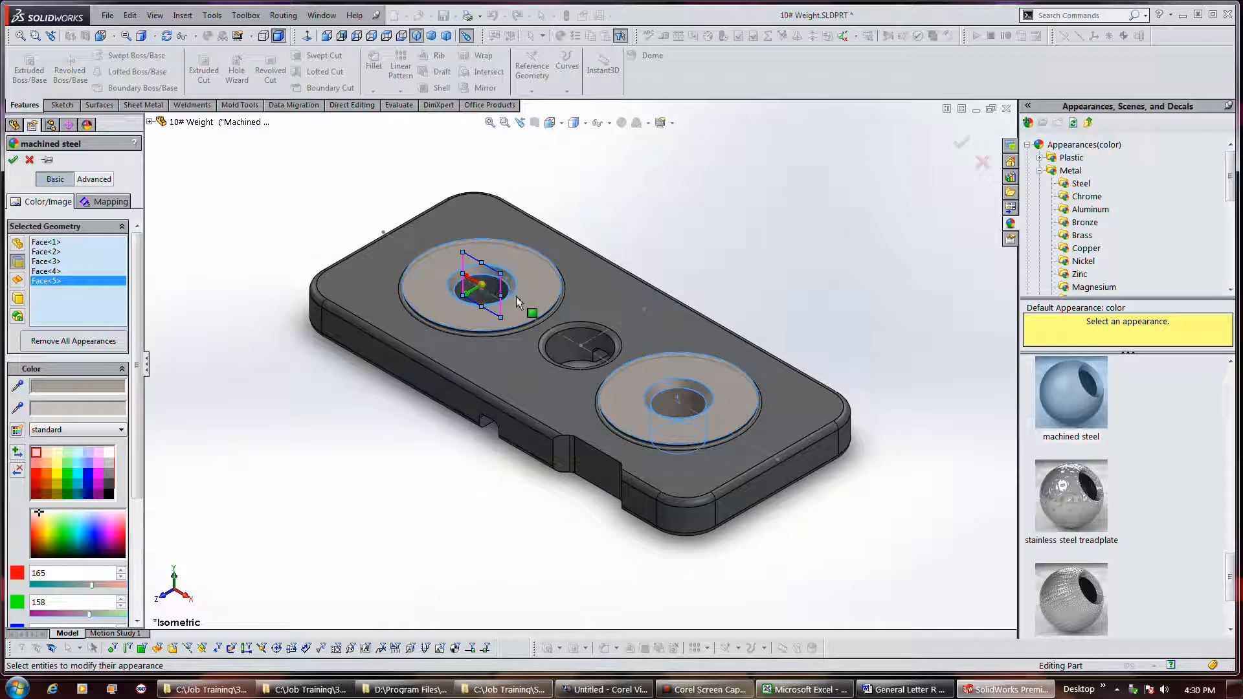
{"action": "left_click", "coordinate": [578, 335]}
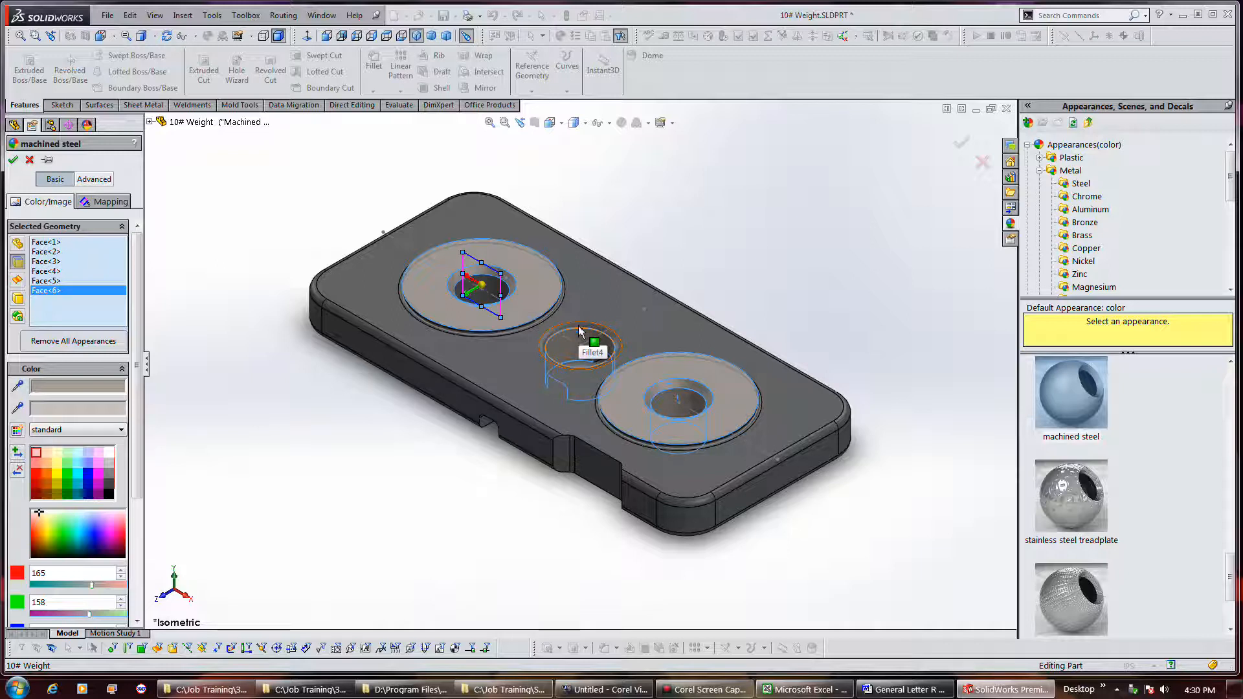
Step: Add the faces of the underside slots on both sides of the center hole to the machined steel appearance and accept it
{"action": "middle_click_drag", "start_coordinate": [533, 525], "coordinate": [612, 220]}
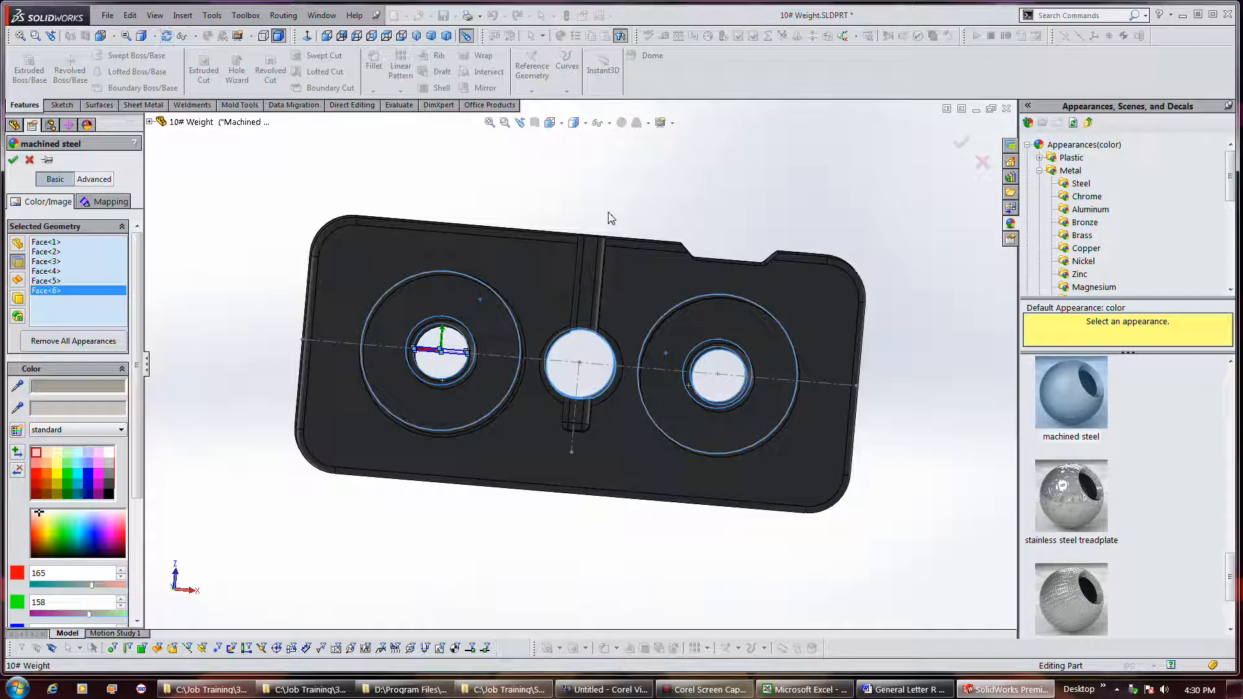
{"action": "left_click", "coordinate": [592, 257]}
{"action": "left_click", "coordinate": [589, 261]}
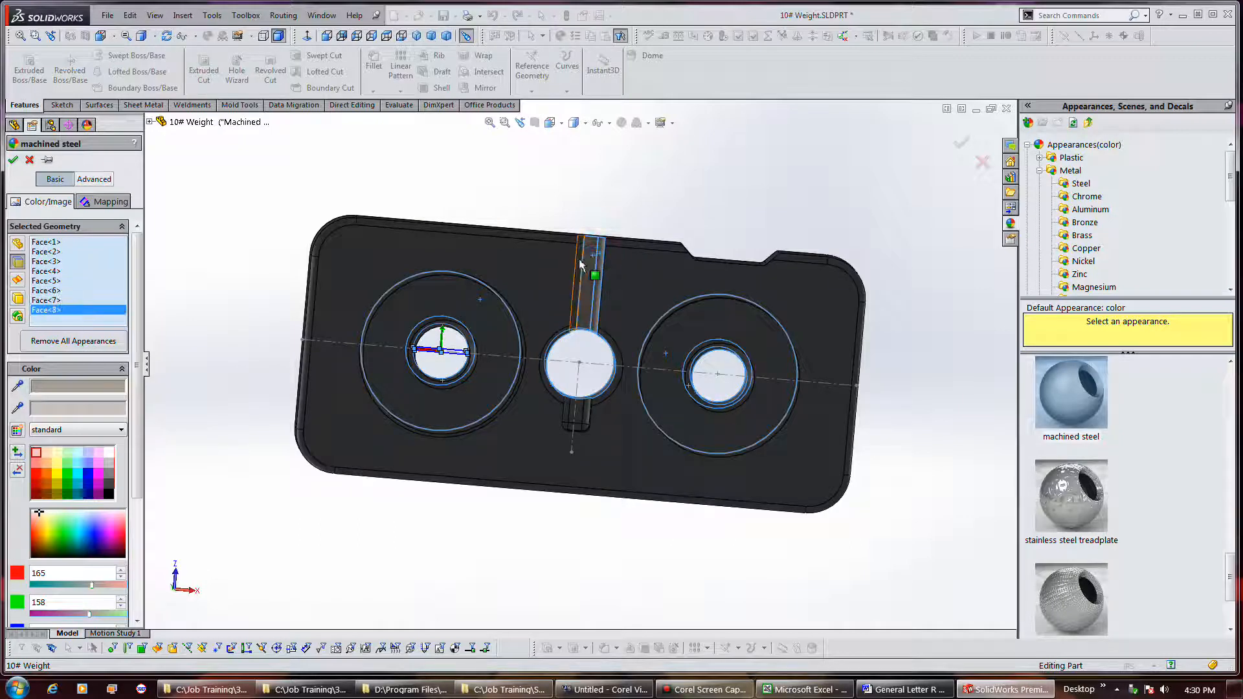
{"action": "left_click", "coordinate": [578, 266]}
{"action": "left_click", "coordinate": [585, 420]}
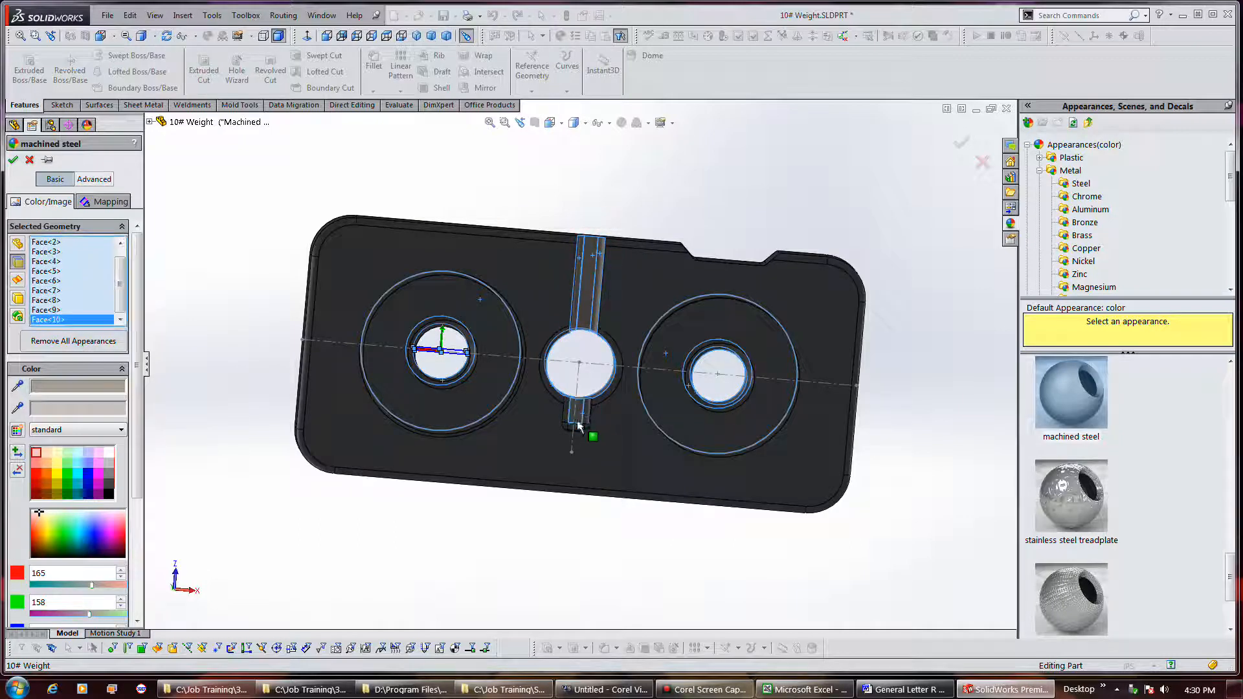
{"action": "left_click", "coordinate": [566, 430]}
{"action": "left_click", "coordinate": [566, 426]}
{"action": "left_click", "coordinate": [581, 434]}
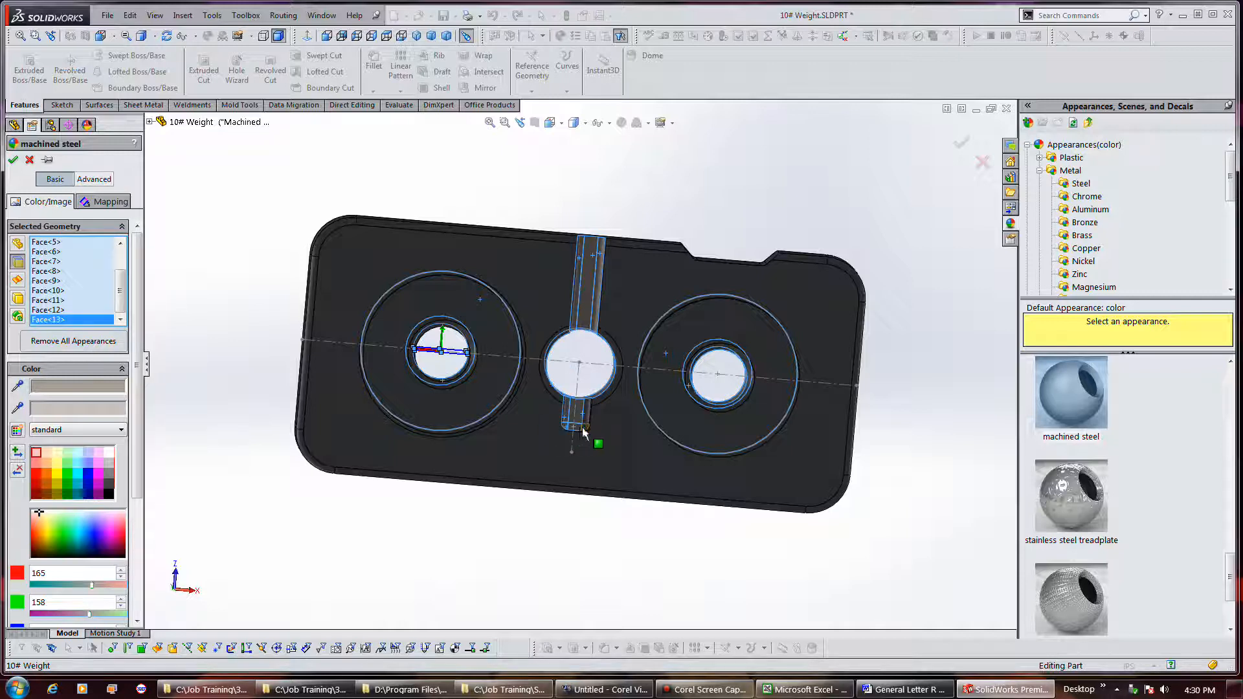
{"action": "left_click", "coordinate": [577, 422]}
{"action": "left_click", "coordinate": [587, 417]}
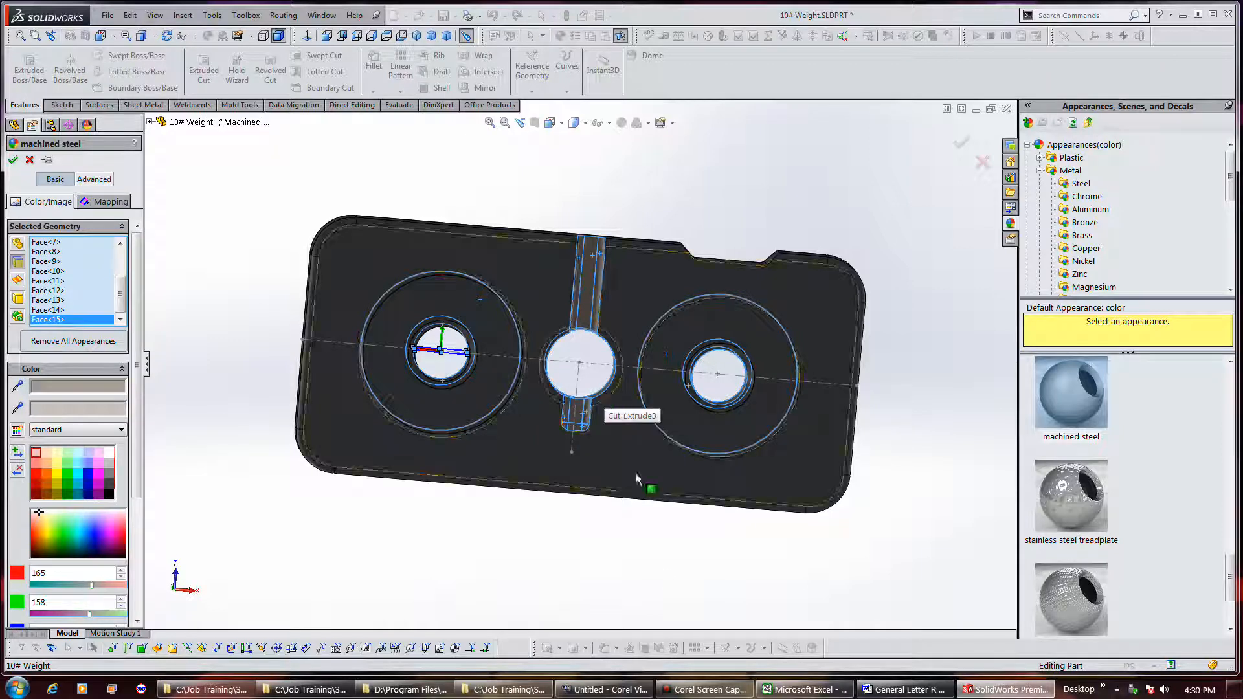
{"action": "left_click", "coordinate": [712, 691]}
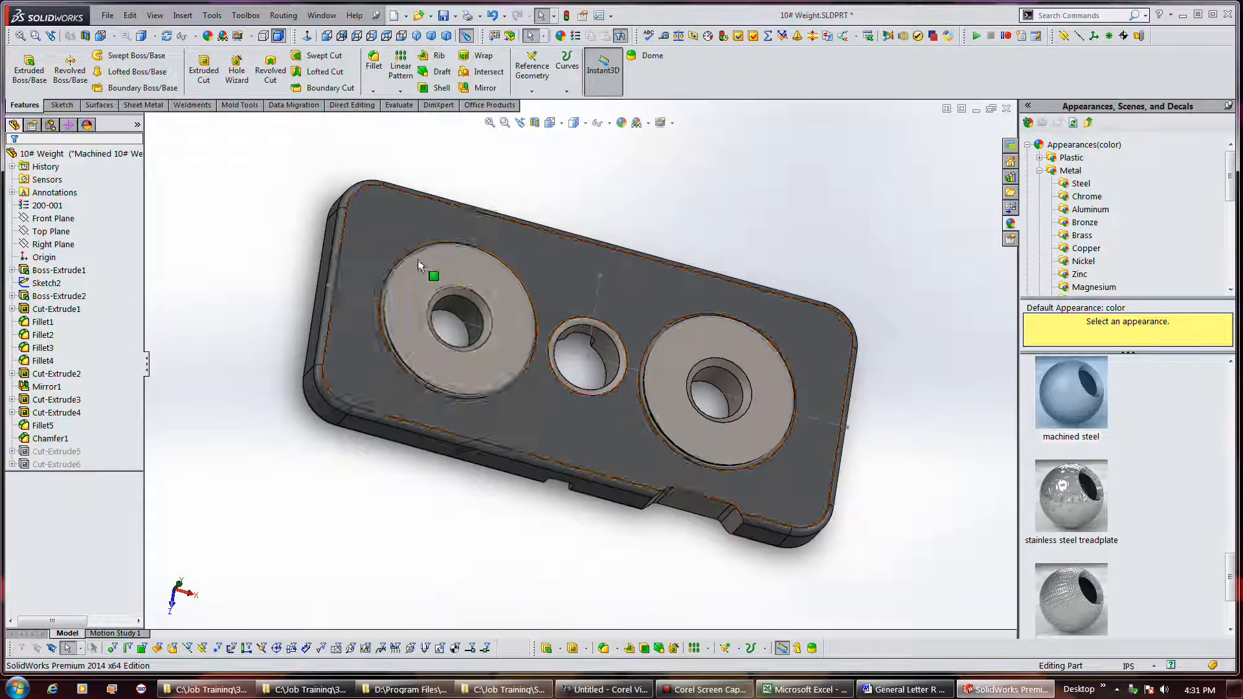
{"action": "middle_click_drag", "start_coordinate": [664, 313], "coordinate": [662, 403]}
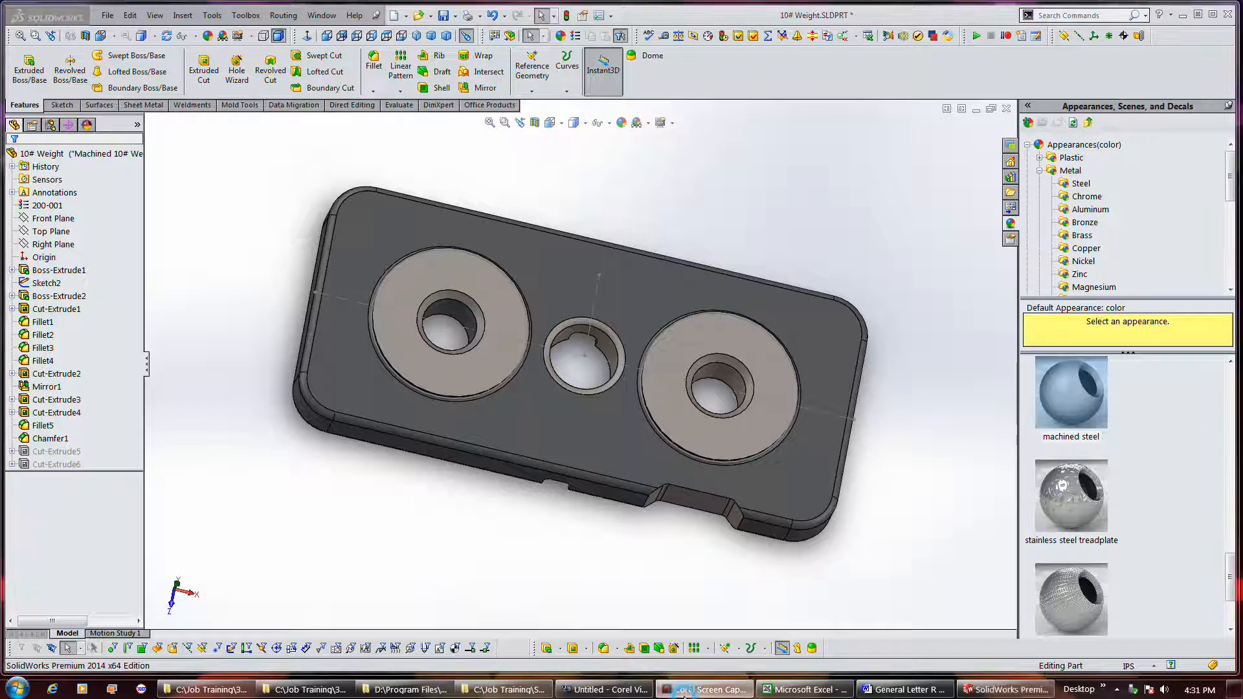
Step: Try the stainless steel treadplate appearance on the plate's top face, and undo and redo the last appearance change
{"action": "left_click_drag", "start_coordinate": [1072, 496], "coordinate": [834, 326]}
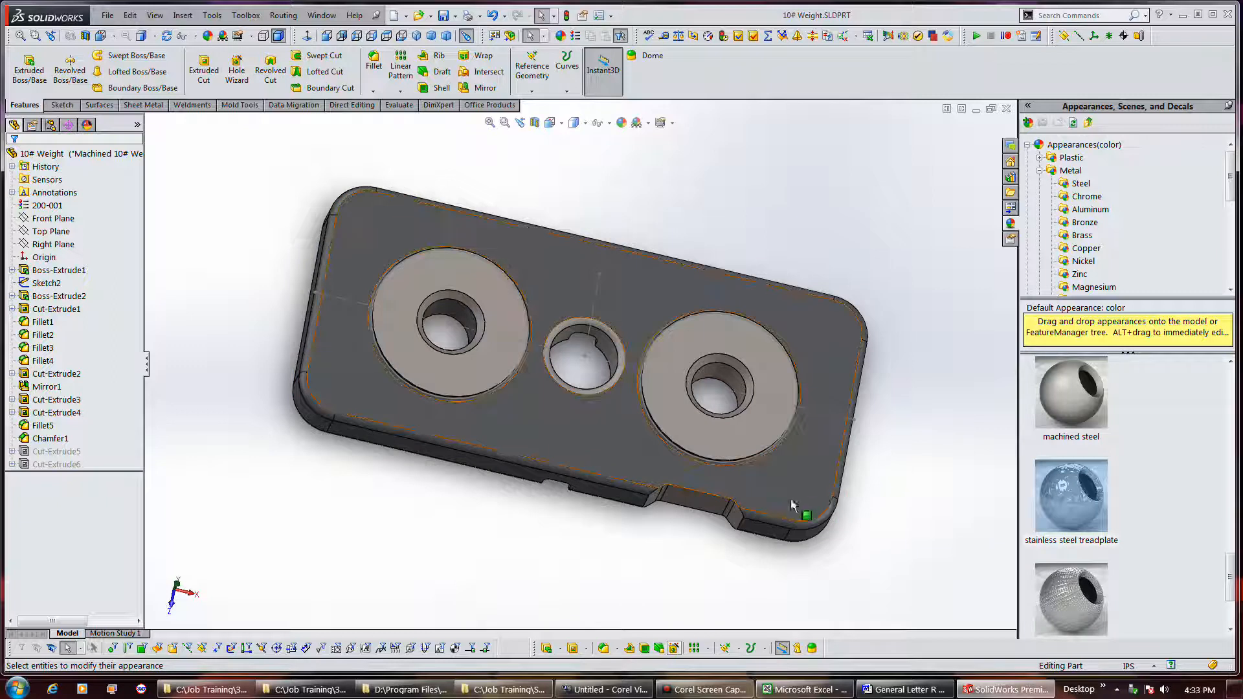
{"action": "middle_click_drag", "start_coordinate": [900, 492], "coordinate": [885, 369]}
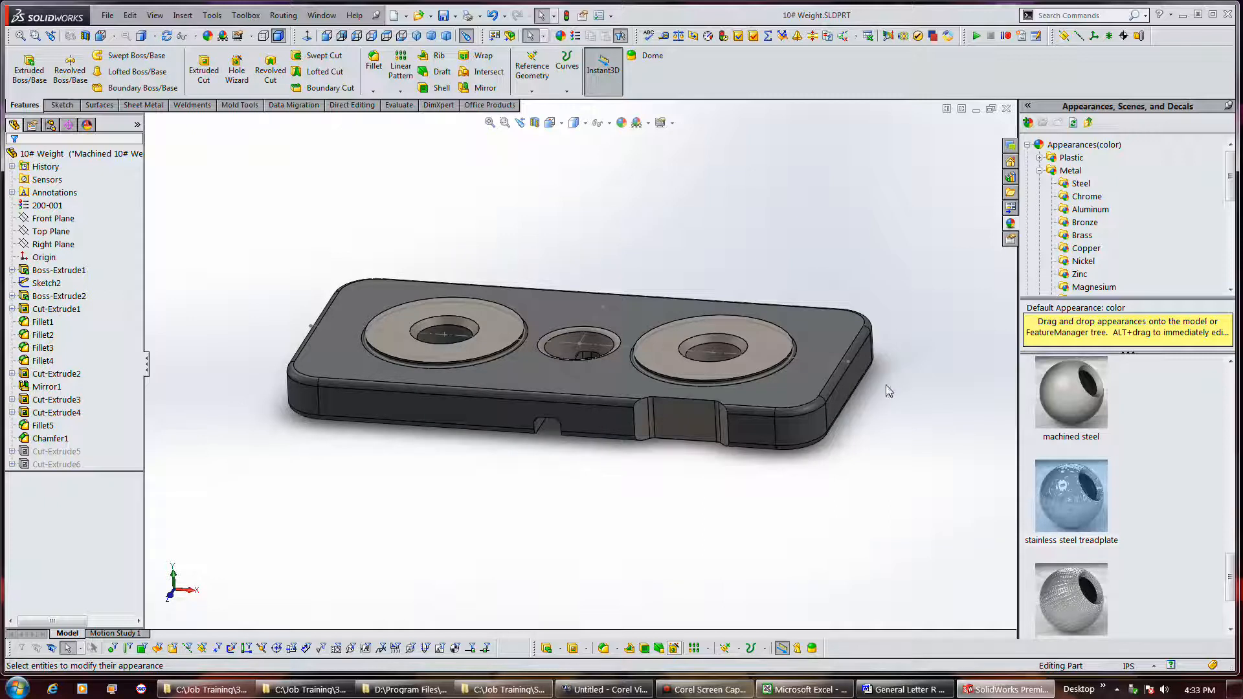
{"action": "key", "text": "ctrl+z"}
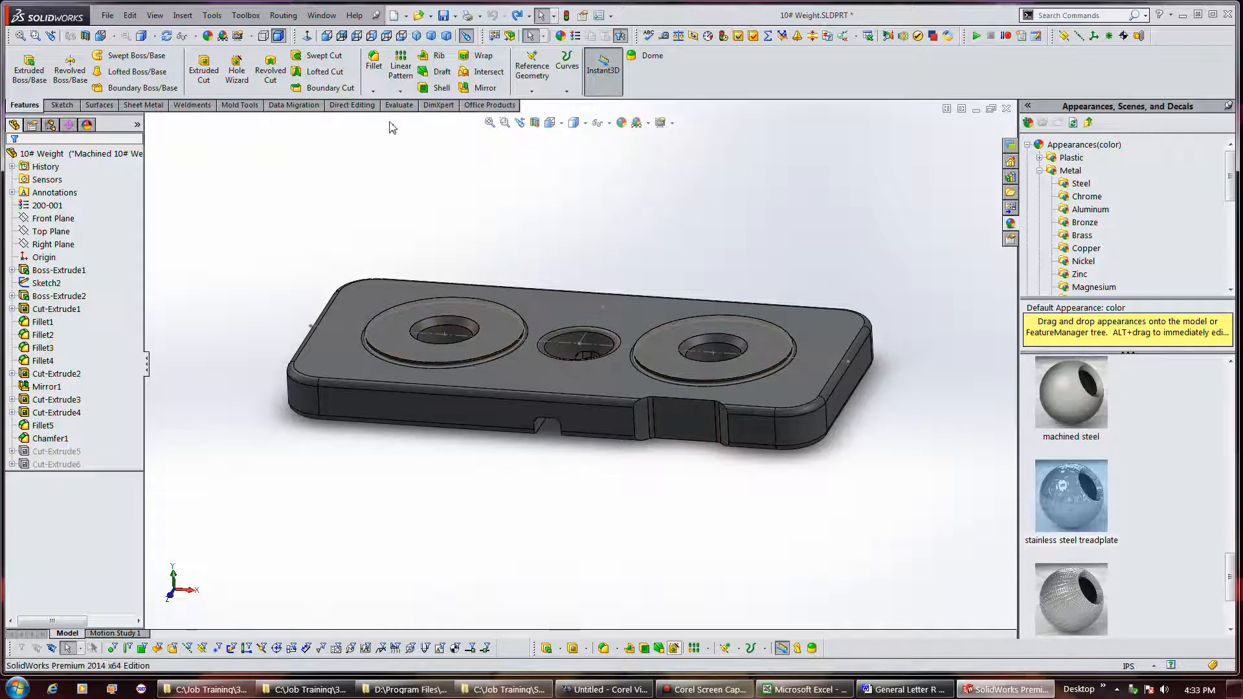
{"action": "left_click", "coordinate": [515, 16]}
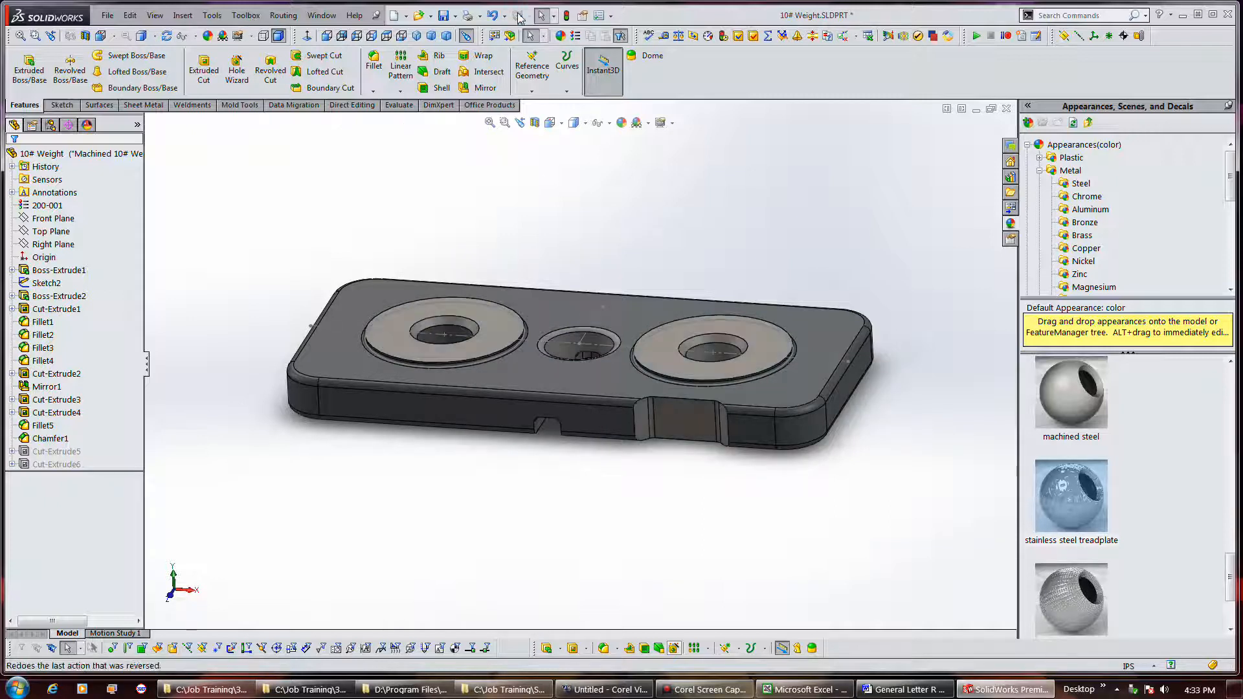
Step: Apply the stainless steel knurled appearance to the plate's large top face around the bosses
{"action": "left_click_drag", "start_coordinate": [1080, 588], "coordinate": [815, 383]}
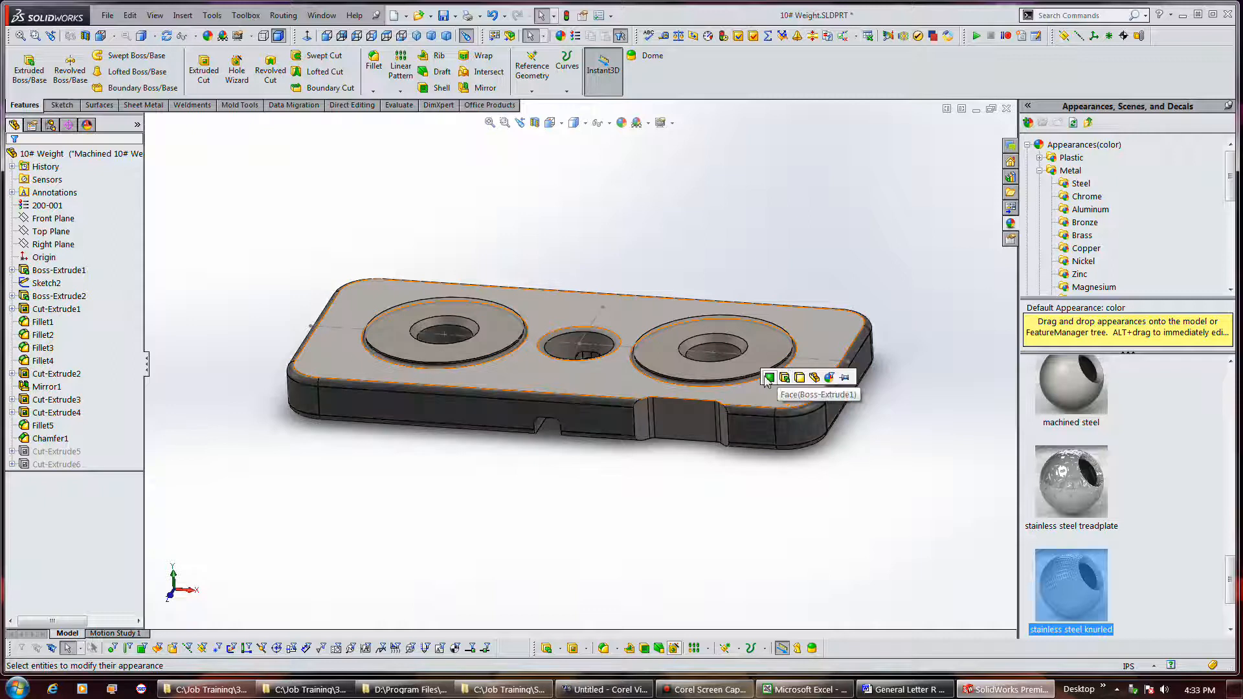
{"action": "left_click", "coordinate": [784, 378]}
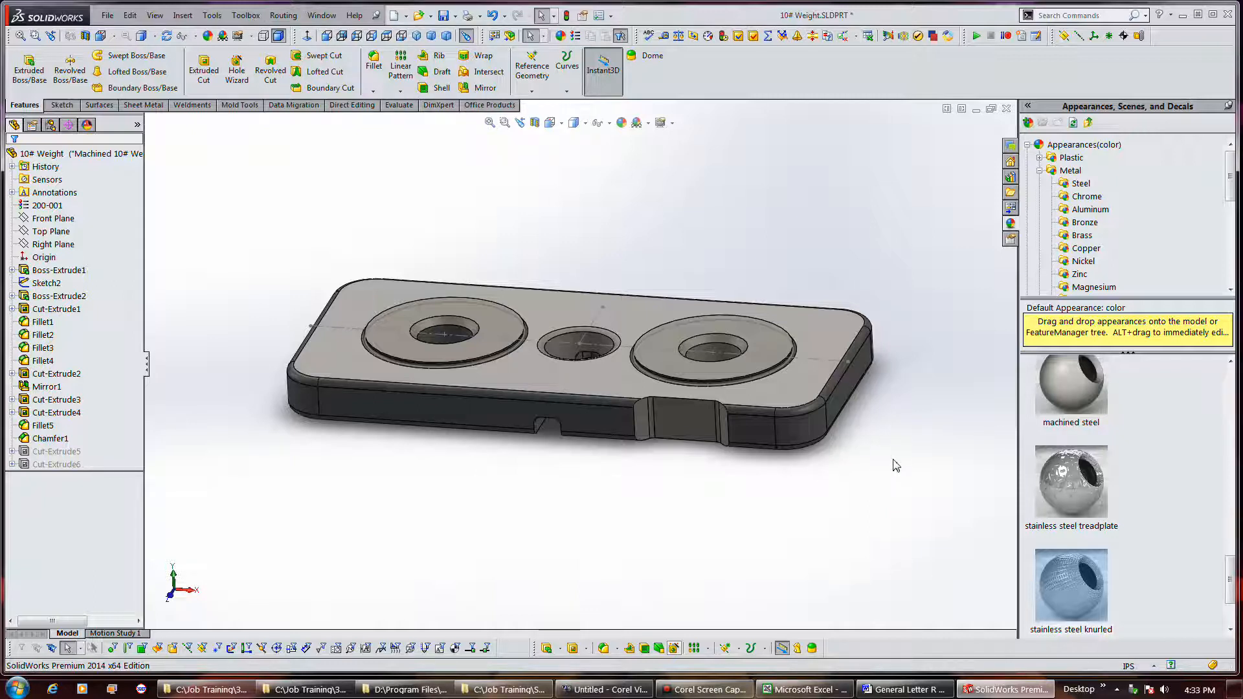
Step: Undo the knurled appearance on the top face and try stainless steel treadplate on the plate's right end face
{"action": "key", "text": "ctrl+z"}
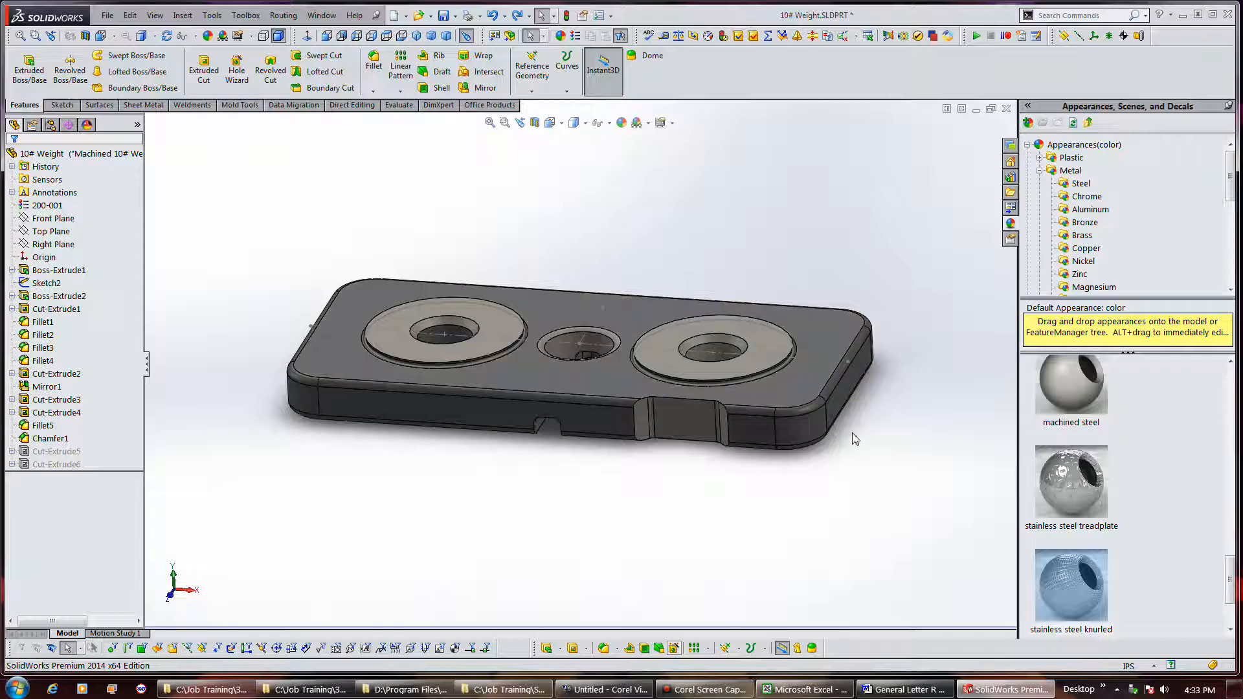
{"action": "left_click", "coordinate": [809, 425]}
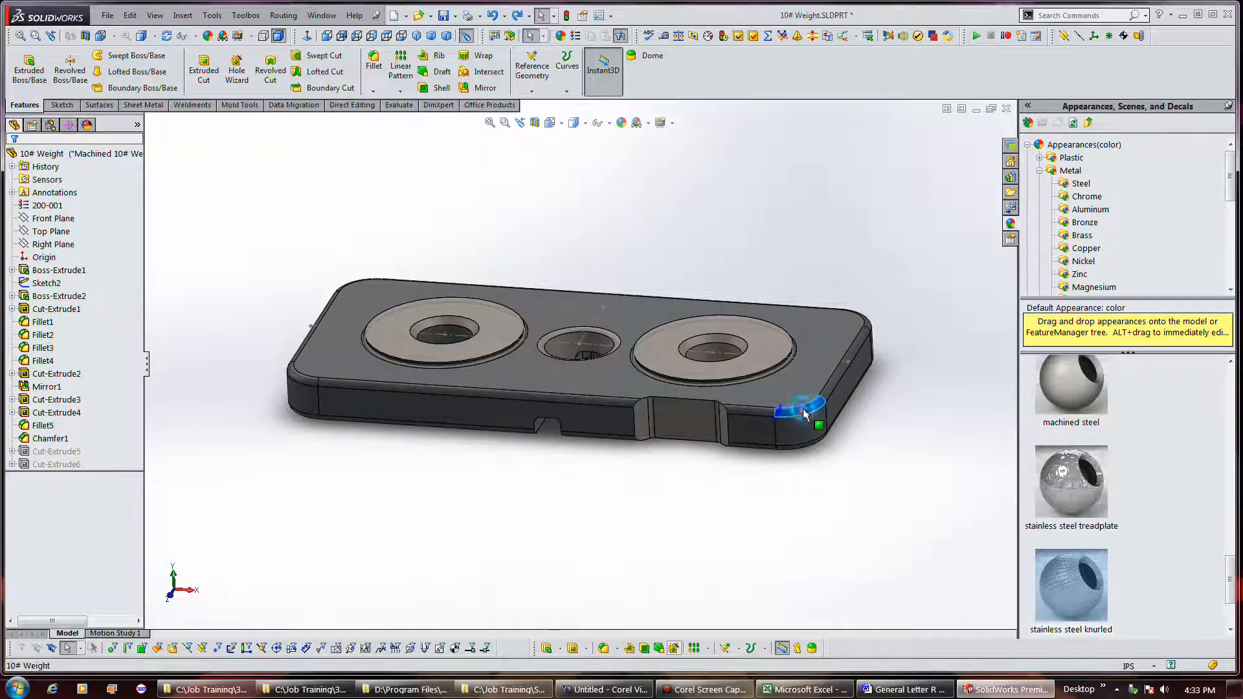
{"action": "left_click", "coordinate": [832, 390], "text": "ctrl"}
{"action": "left_click", "coordinate": [844, 393], "text": "ctrl"}
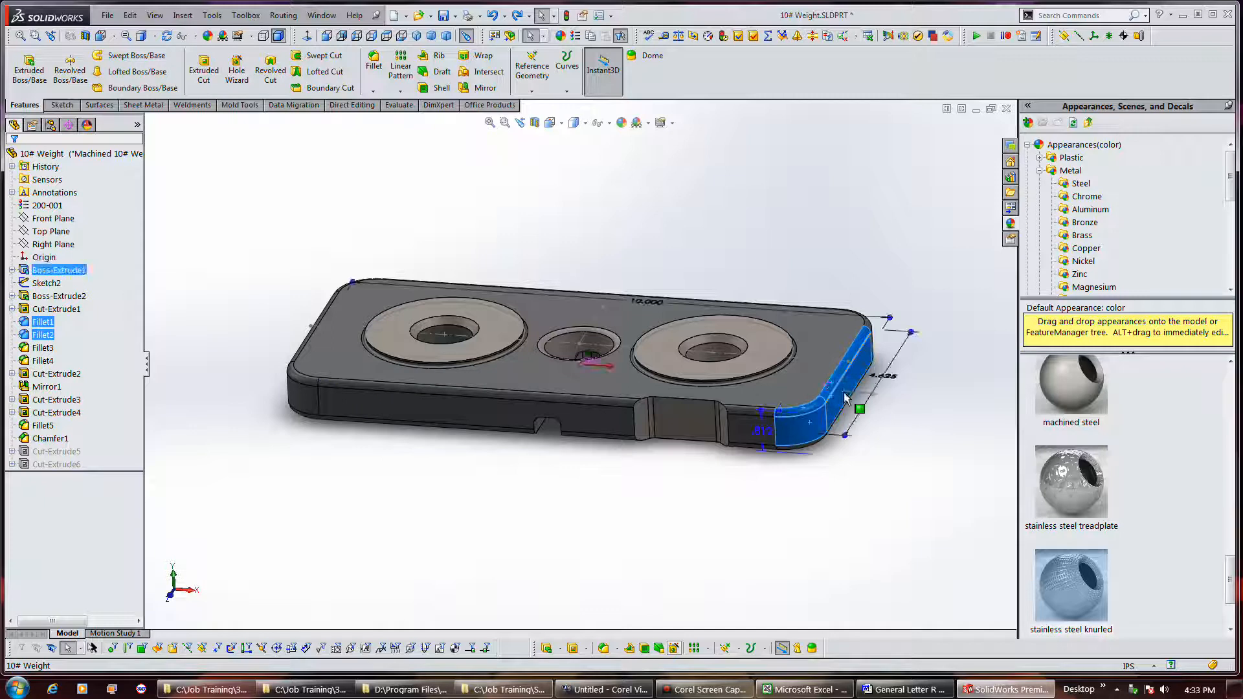
{"action": "left_click_drag", "start_coordinate": [1077, 485], "coordinate": [849, 389]}
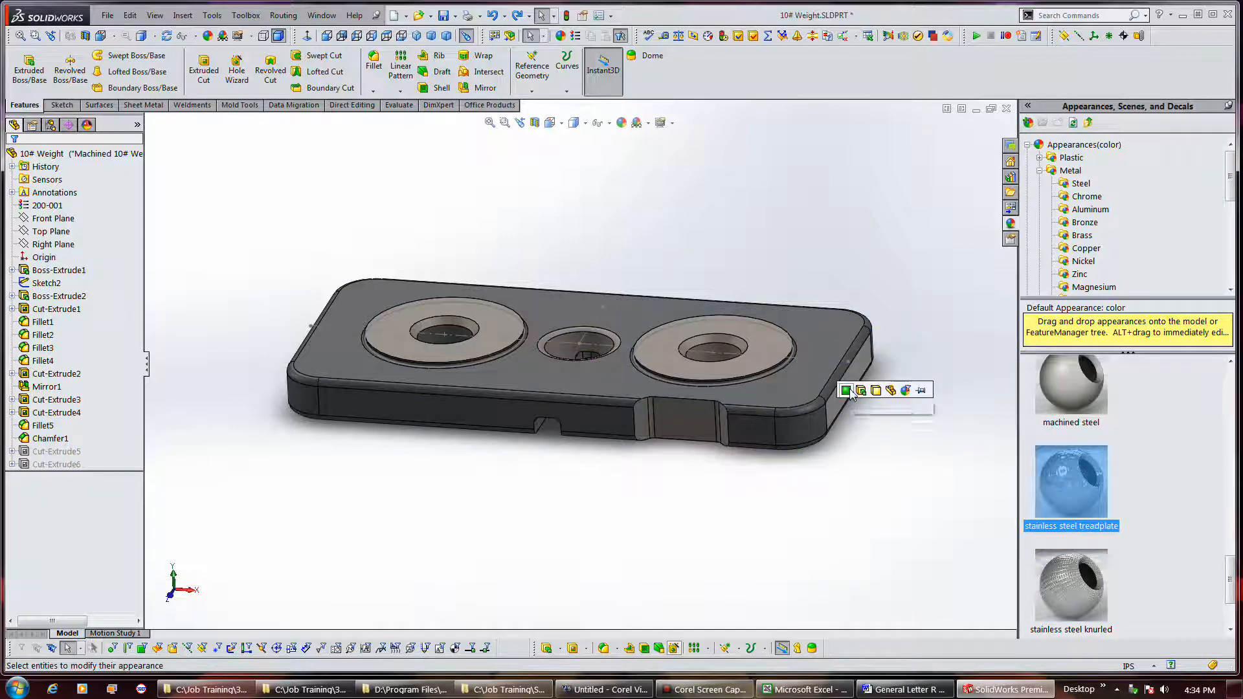
{"action": "left_click", "coordinate": [847, 392]}
{"action": "left_click", "coordinate": [885, 475]}
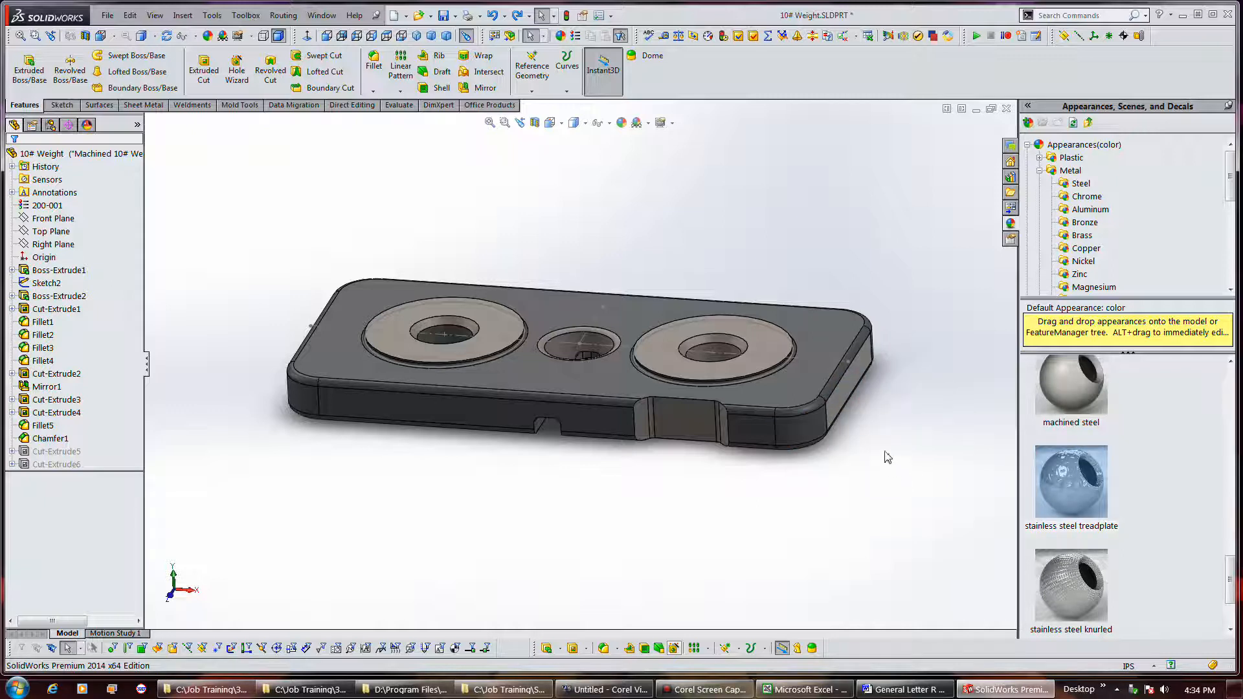
Step: Try the stainless steel treadplate appearance around the right front corner, selecting the end face, rounded corner and adjoining front face
{"action": "left_click", "coordinate": [814, 414]}
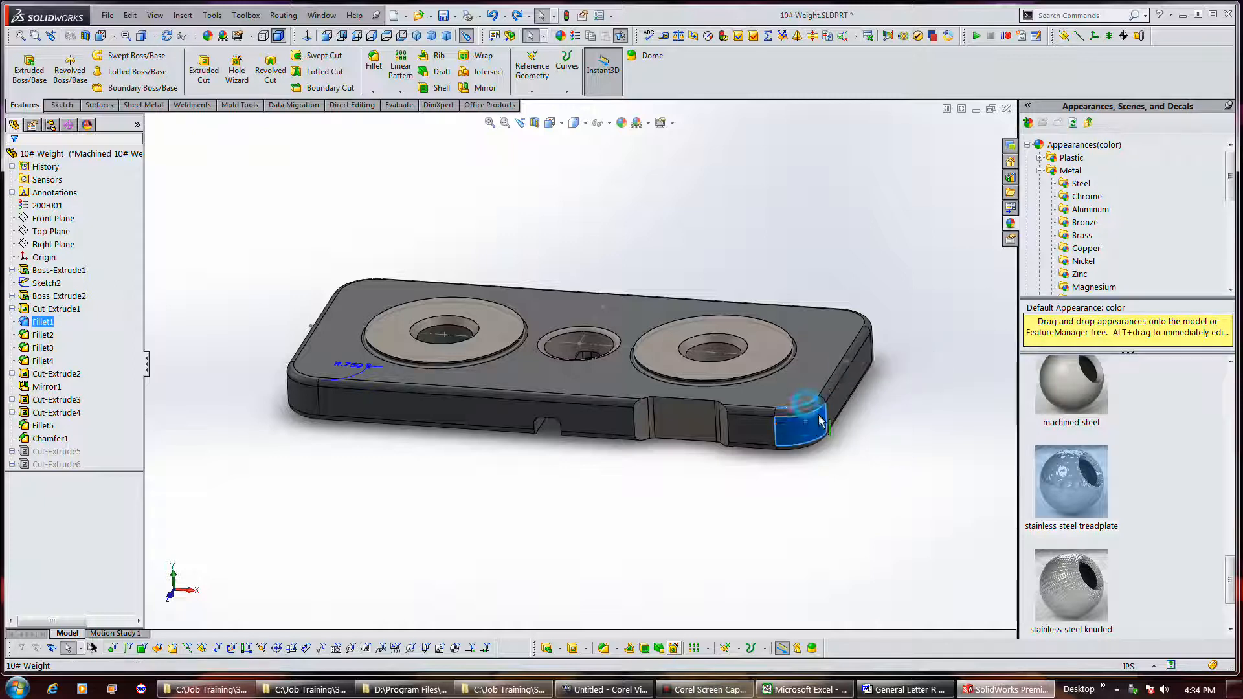
{"action": "left_click", "coordinate": [824, 434]}
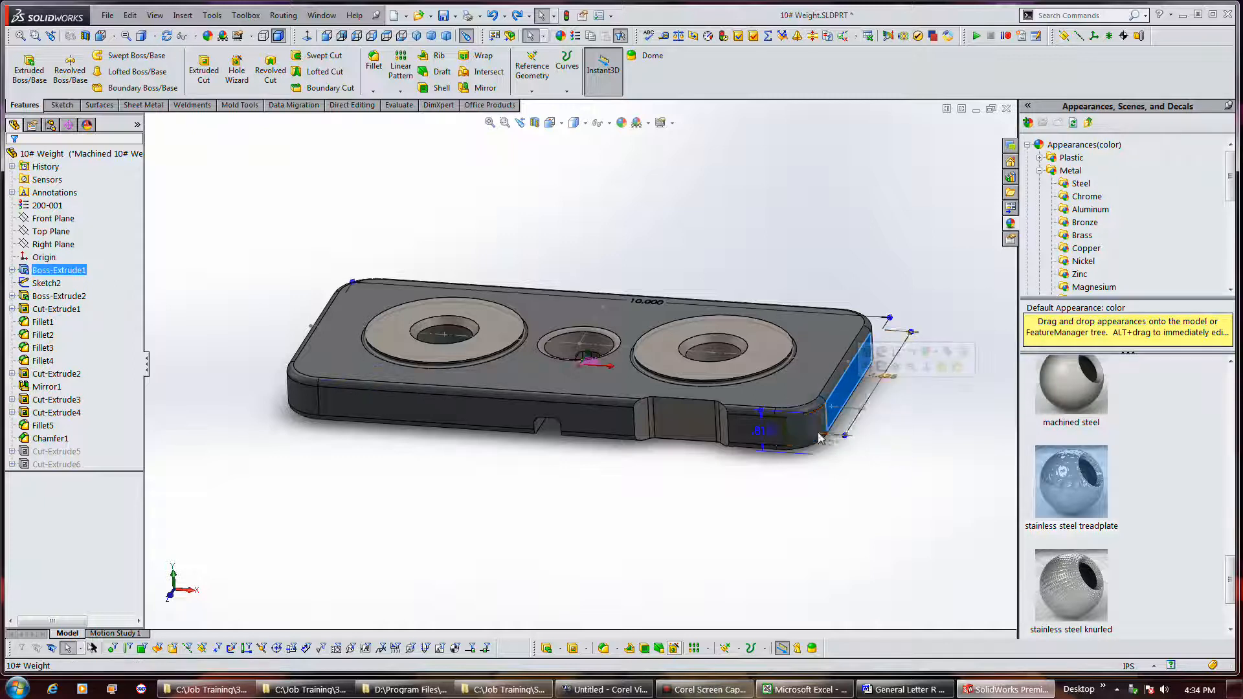
{"action": "left_click", "coordinate": [767, 433], "text": "ctrl"}
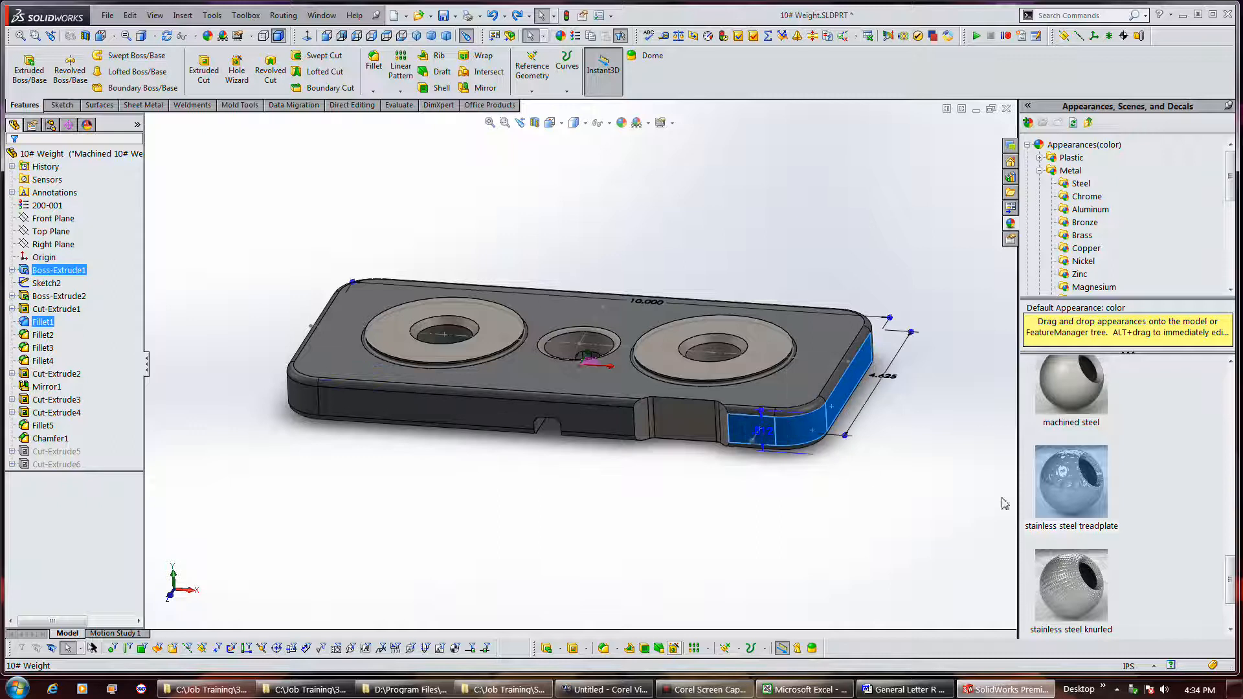
{"action": "left_click", "coordinate": [927, 500]}
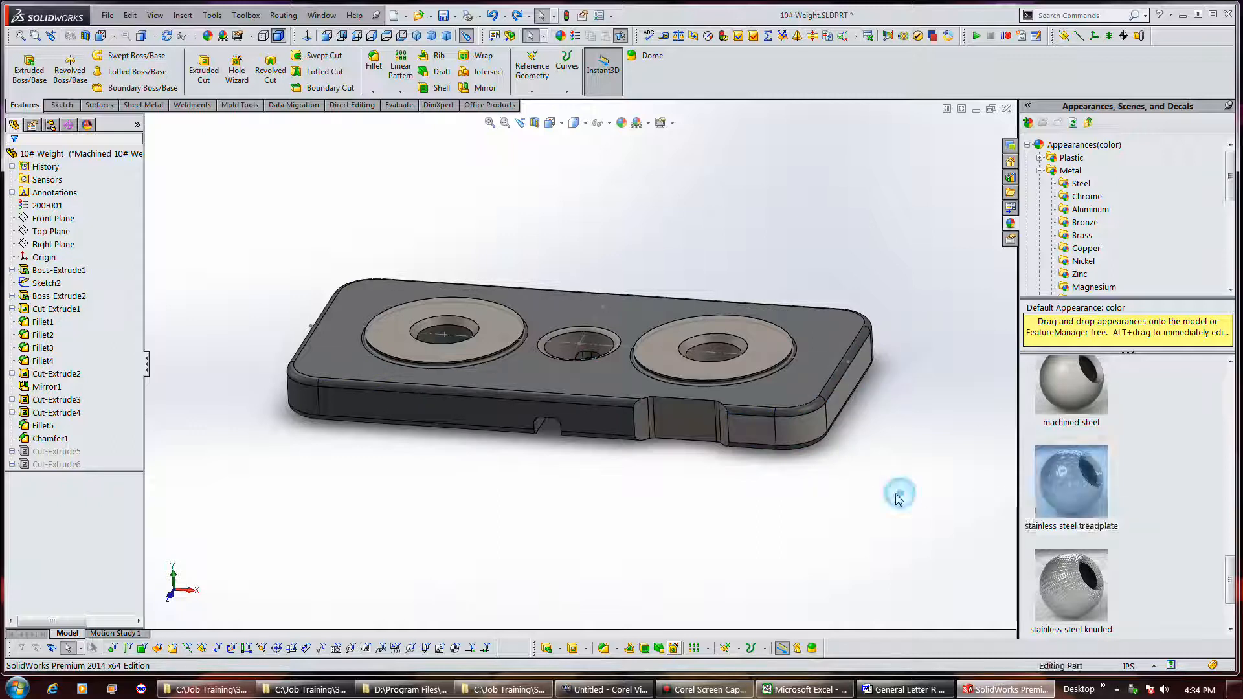
{"action": "middle_click_drag", "start_coordinate": [881, 499], "coordinate": [843, 474]}
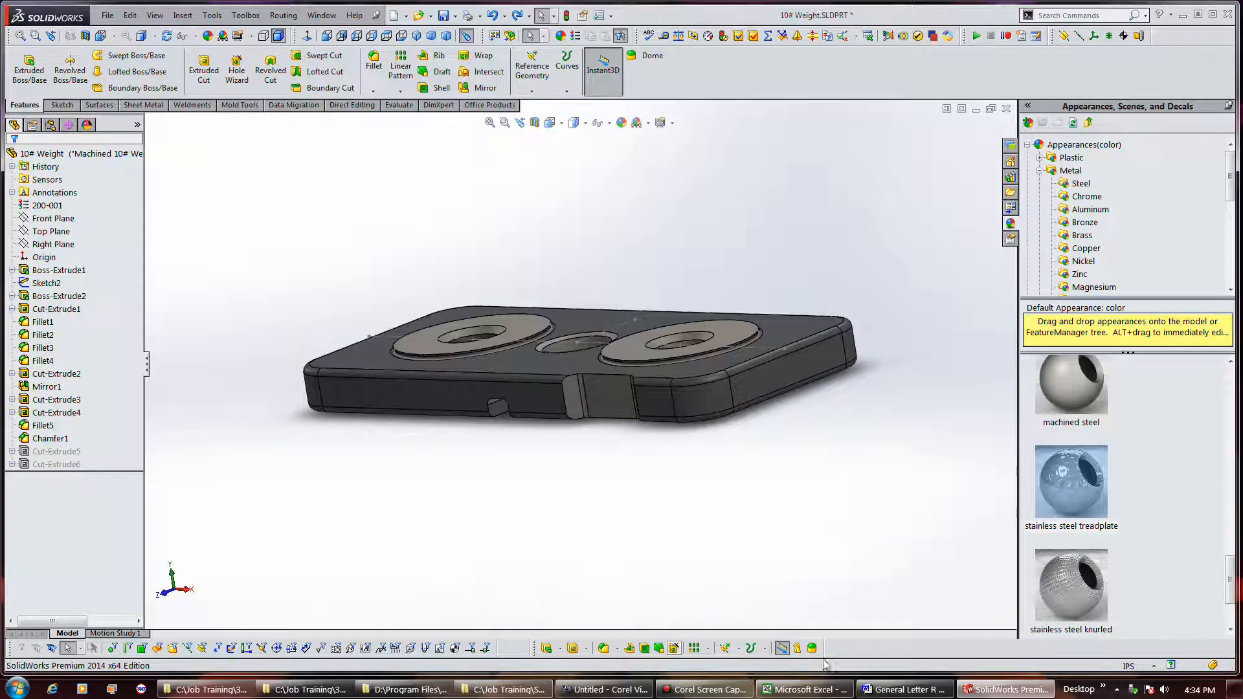
{"action": "left_click", "coordinate": [697, 691]}
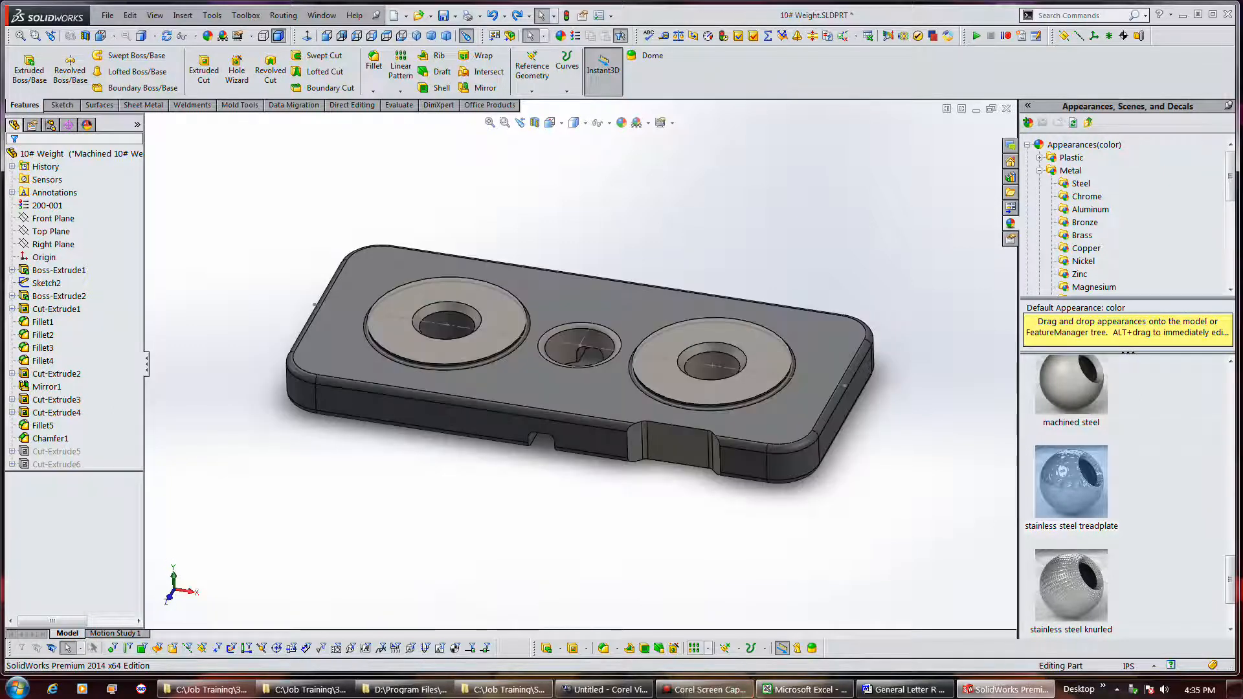